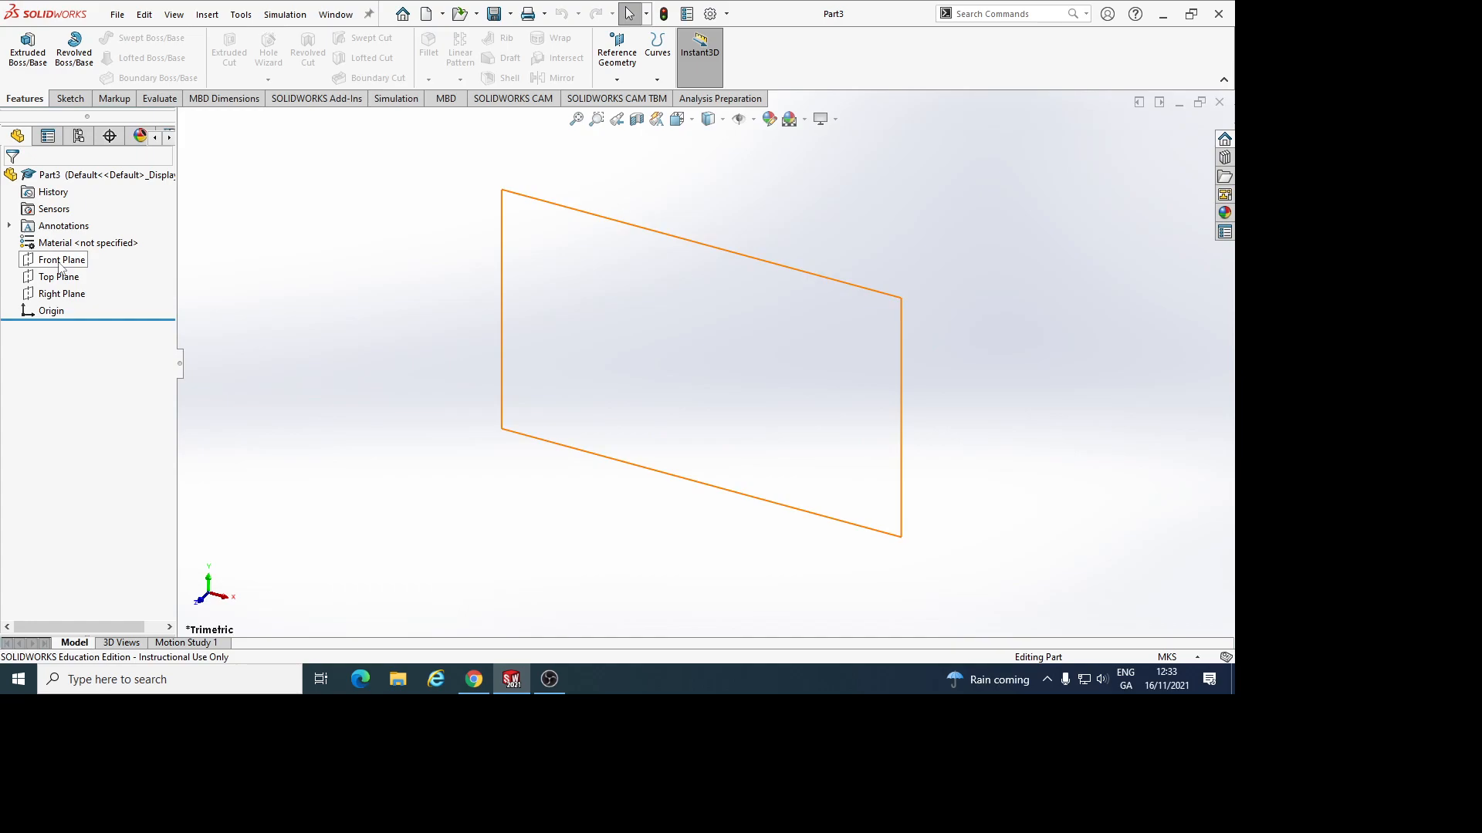
Start a sketch on the Front Plane and draw a vertical centerline about 0.2 m long through the origin
left_click(62, 262)
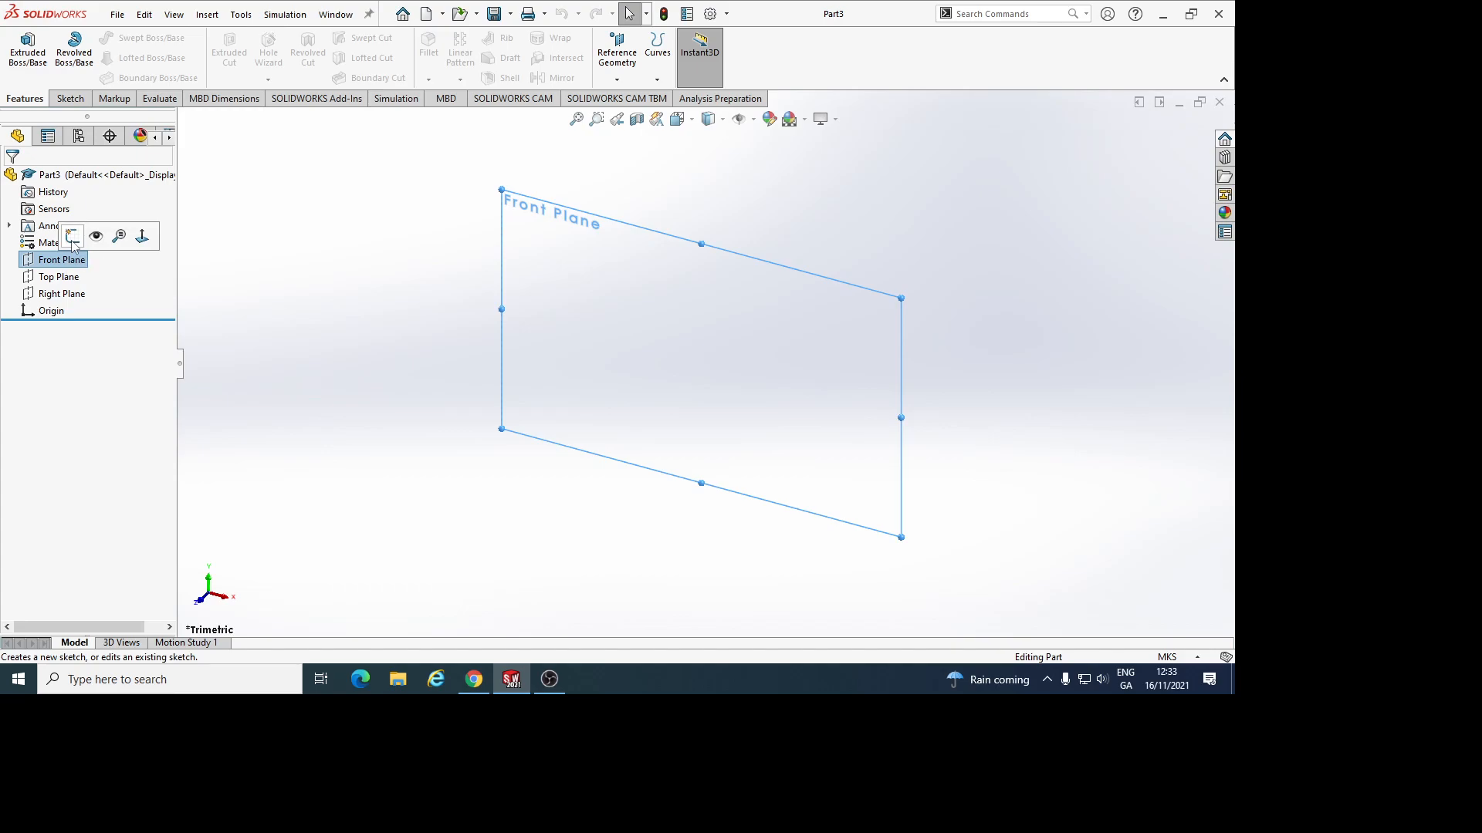
left_click(73, 238)
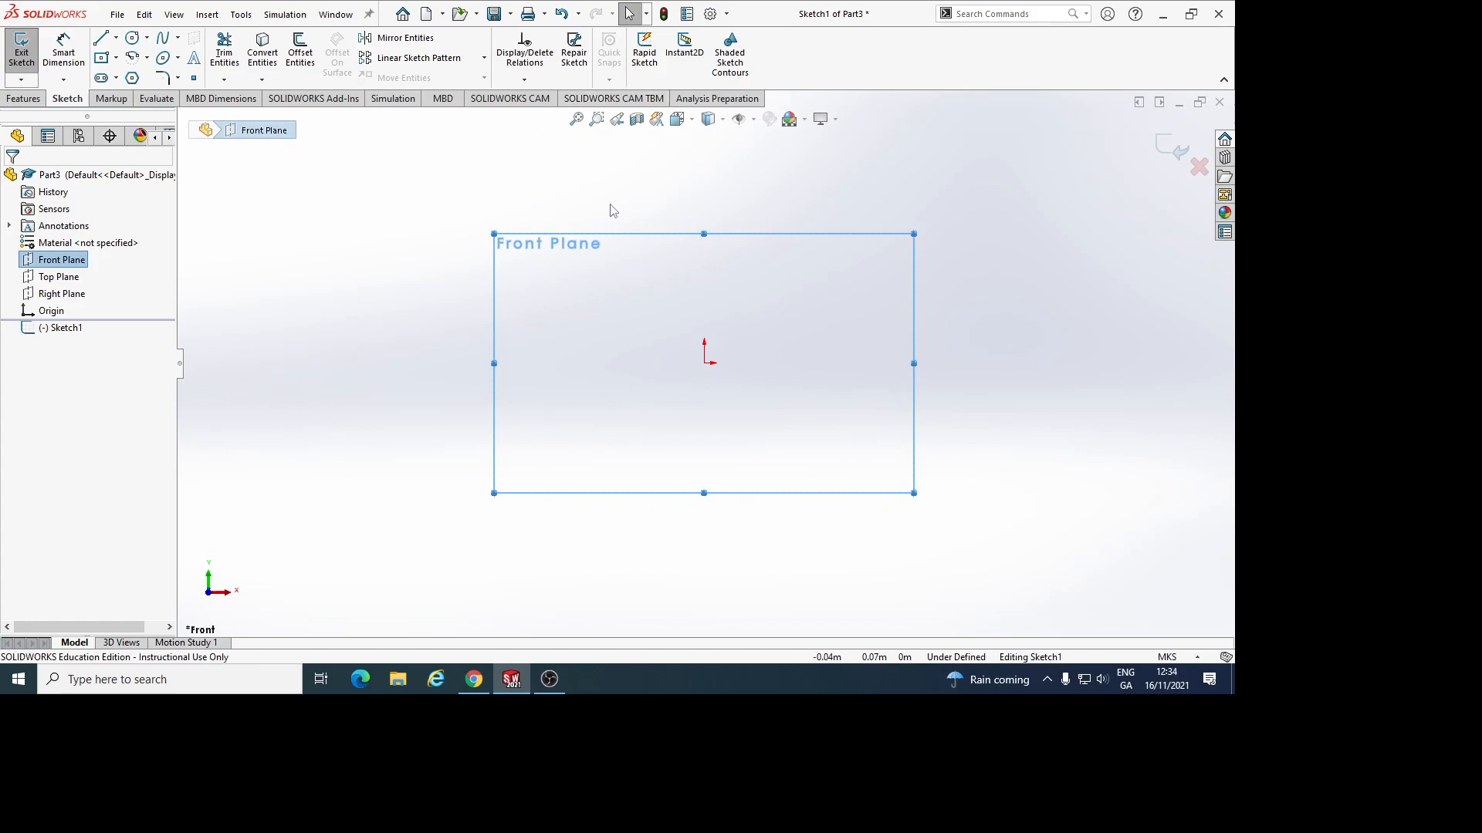
left_click(116, 43)
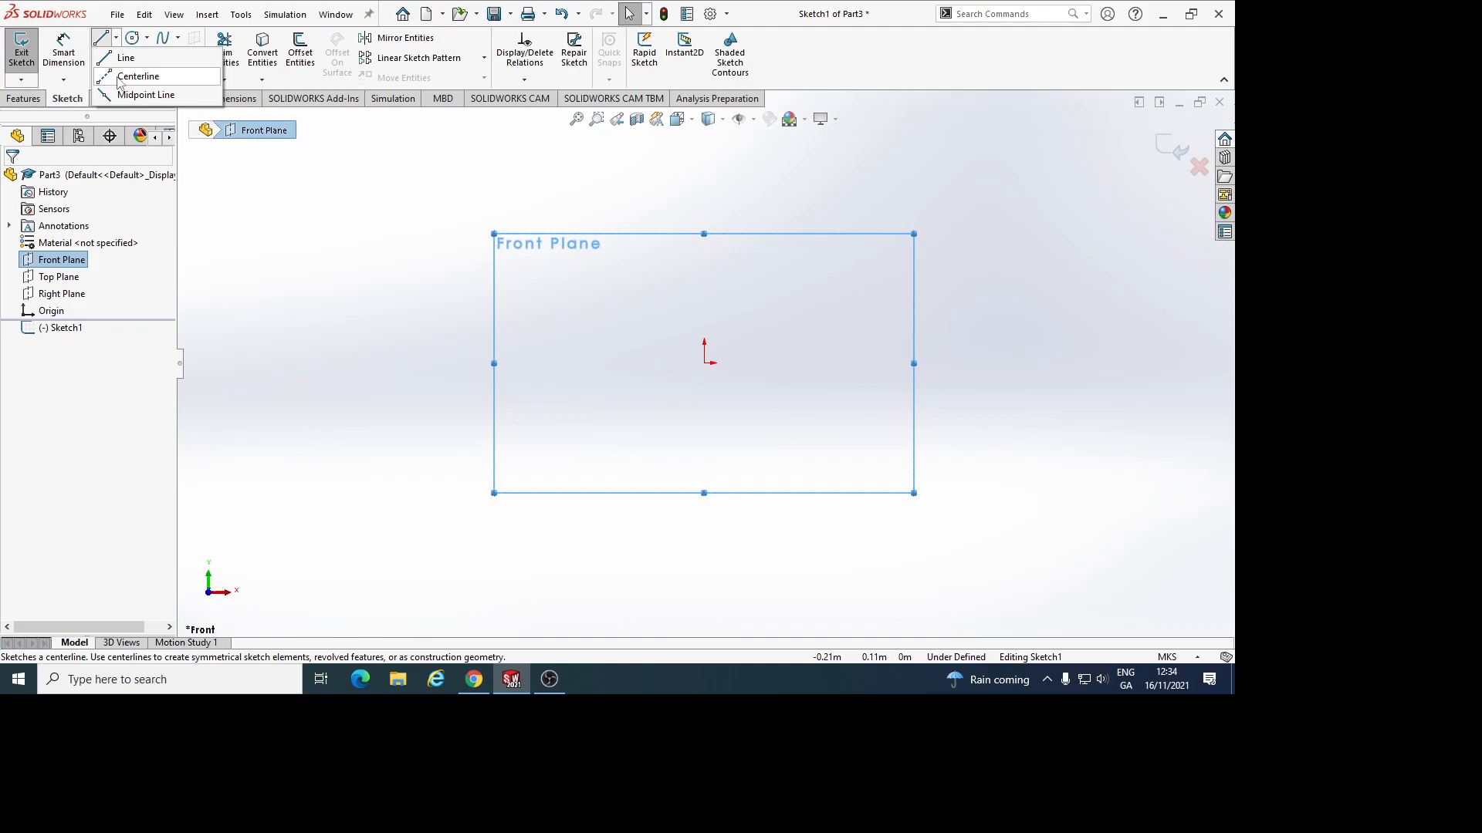
left_click(128, 76)
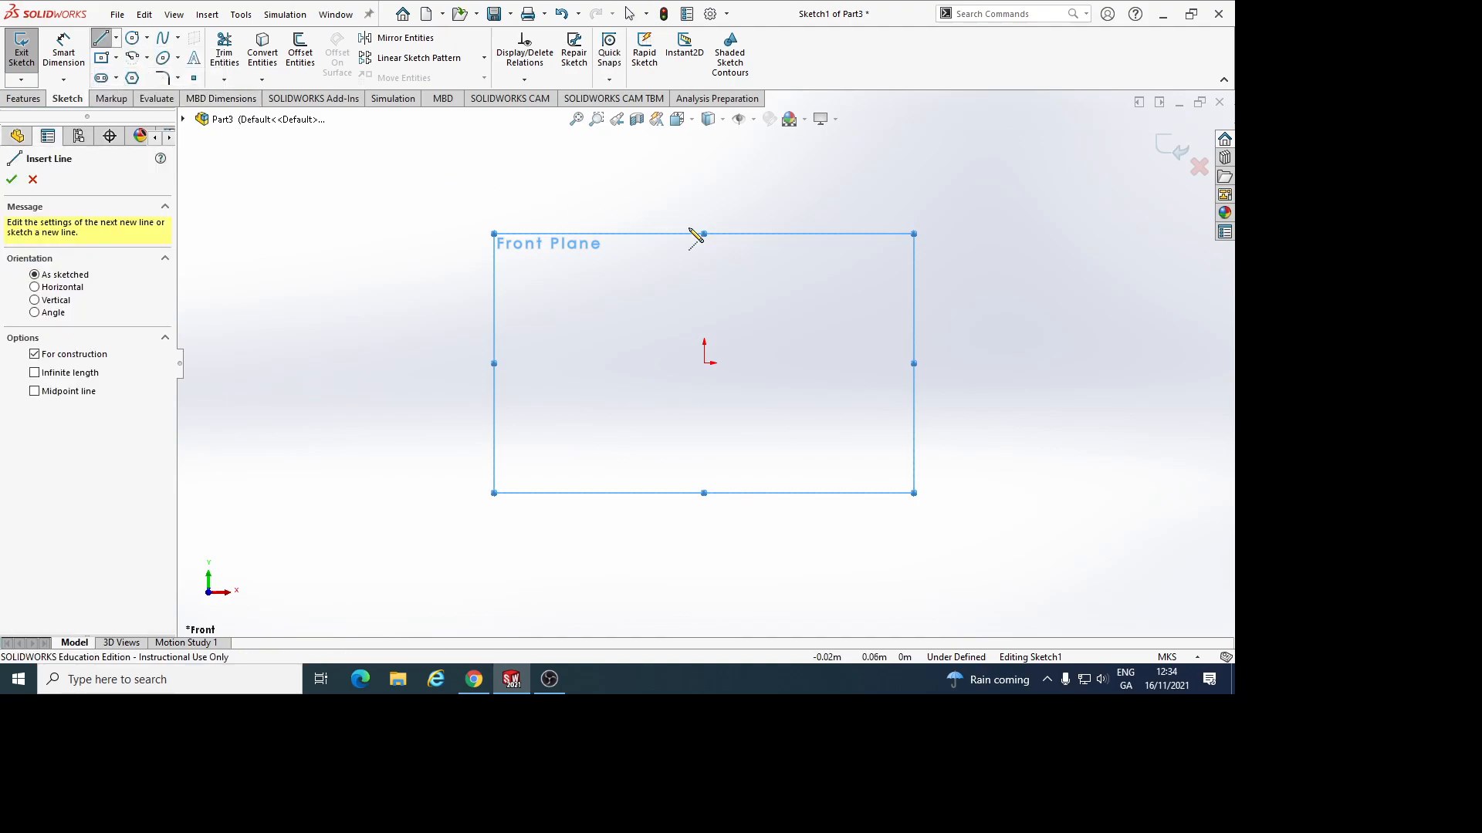
left_click(704, 133)
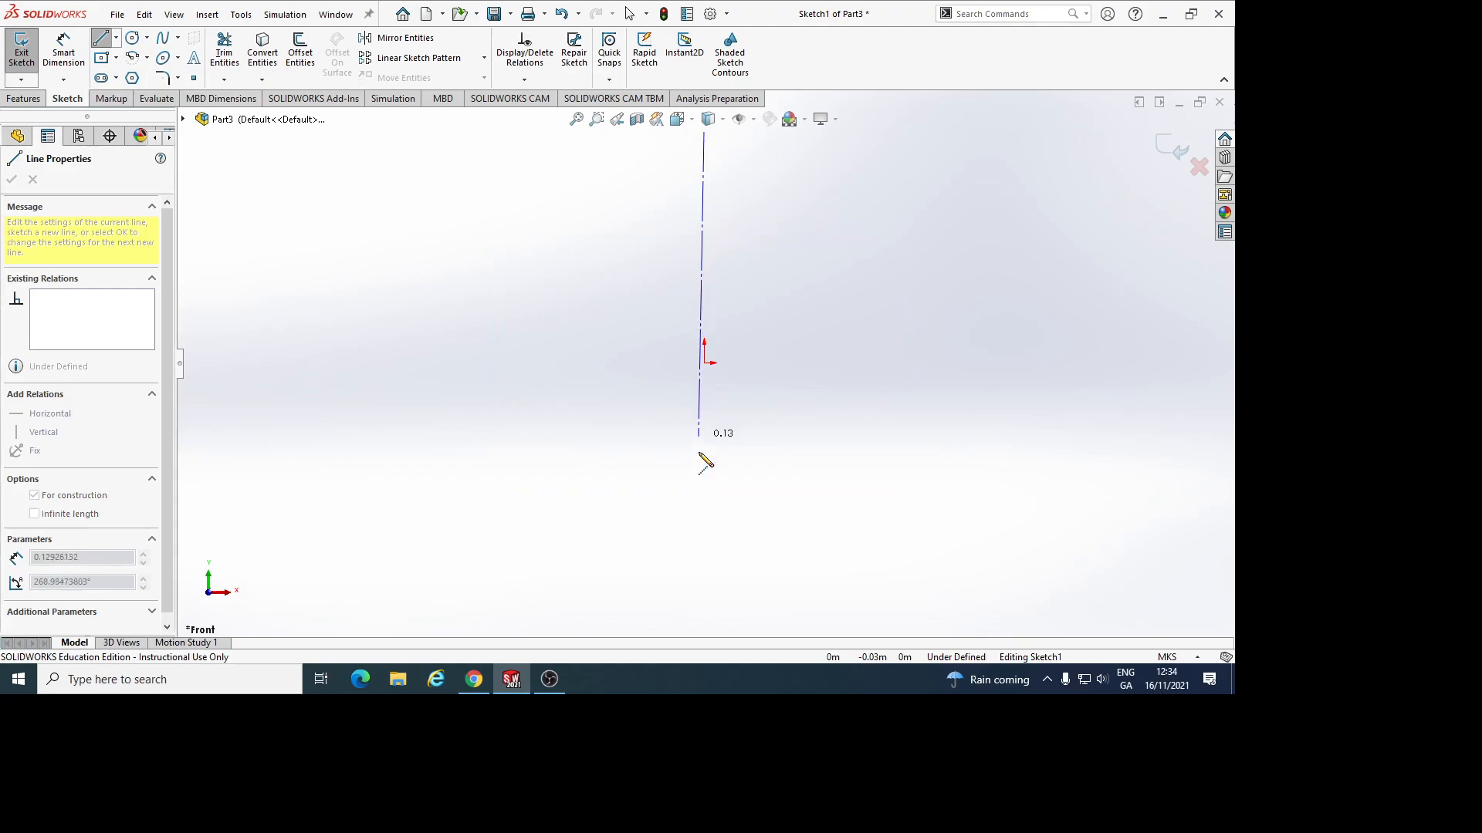
left_click(704, 601)
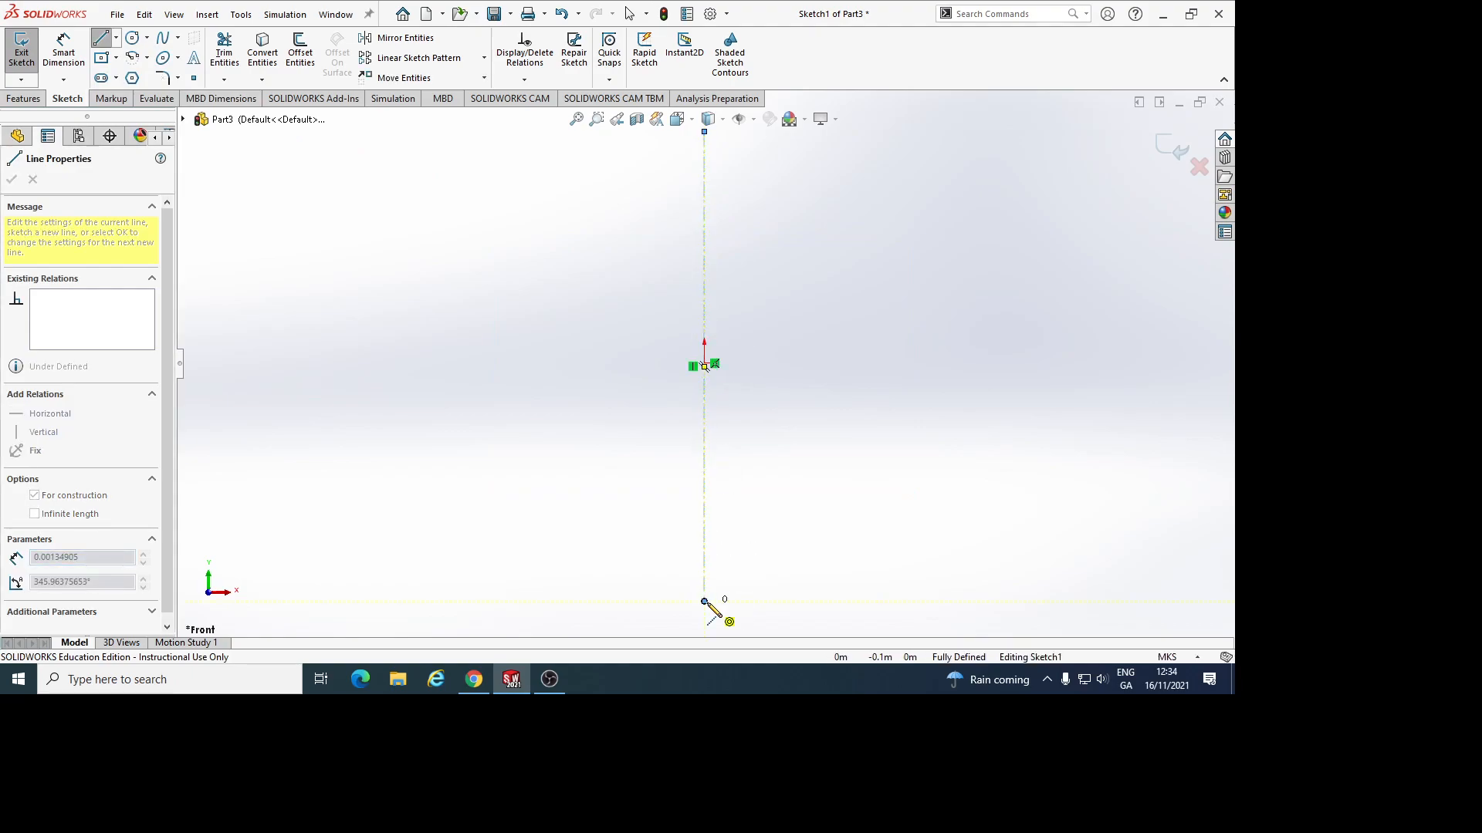
key("Escape")
key("Escape")
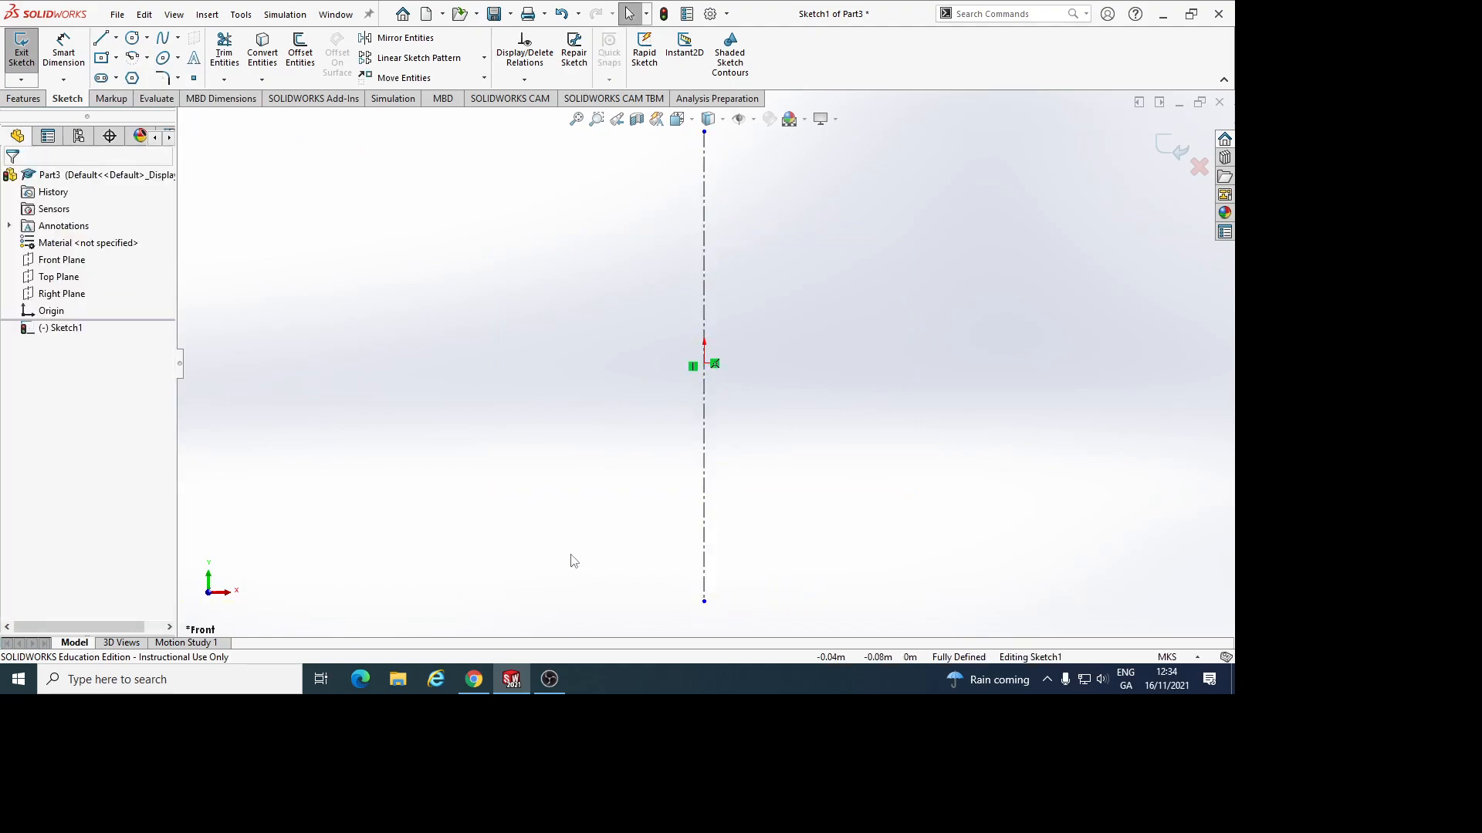
Draw a horizontal centerline about 0.34 m long through the origin
left_click(116, 37)
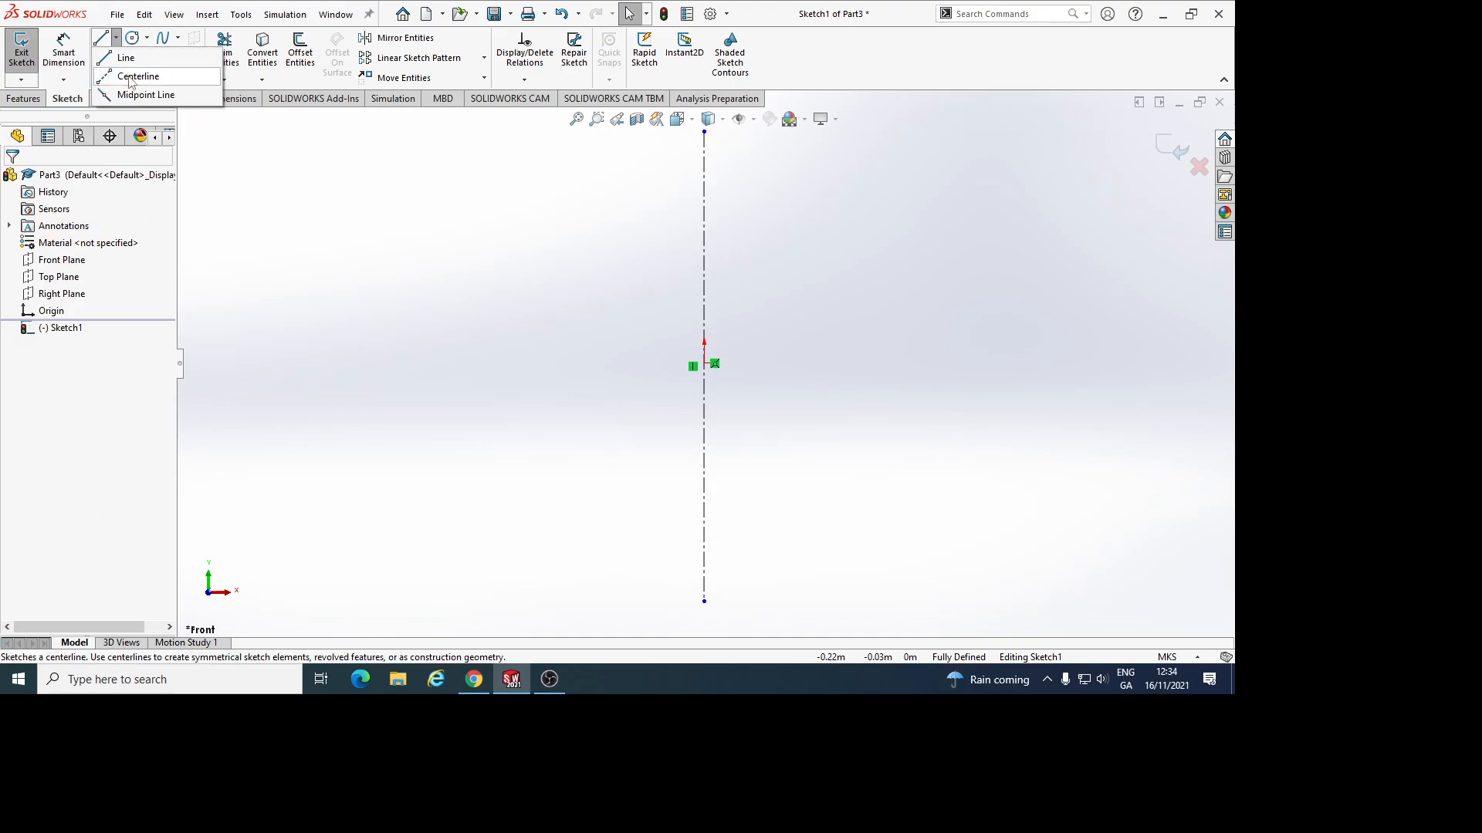
left_click(135, 73)
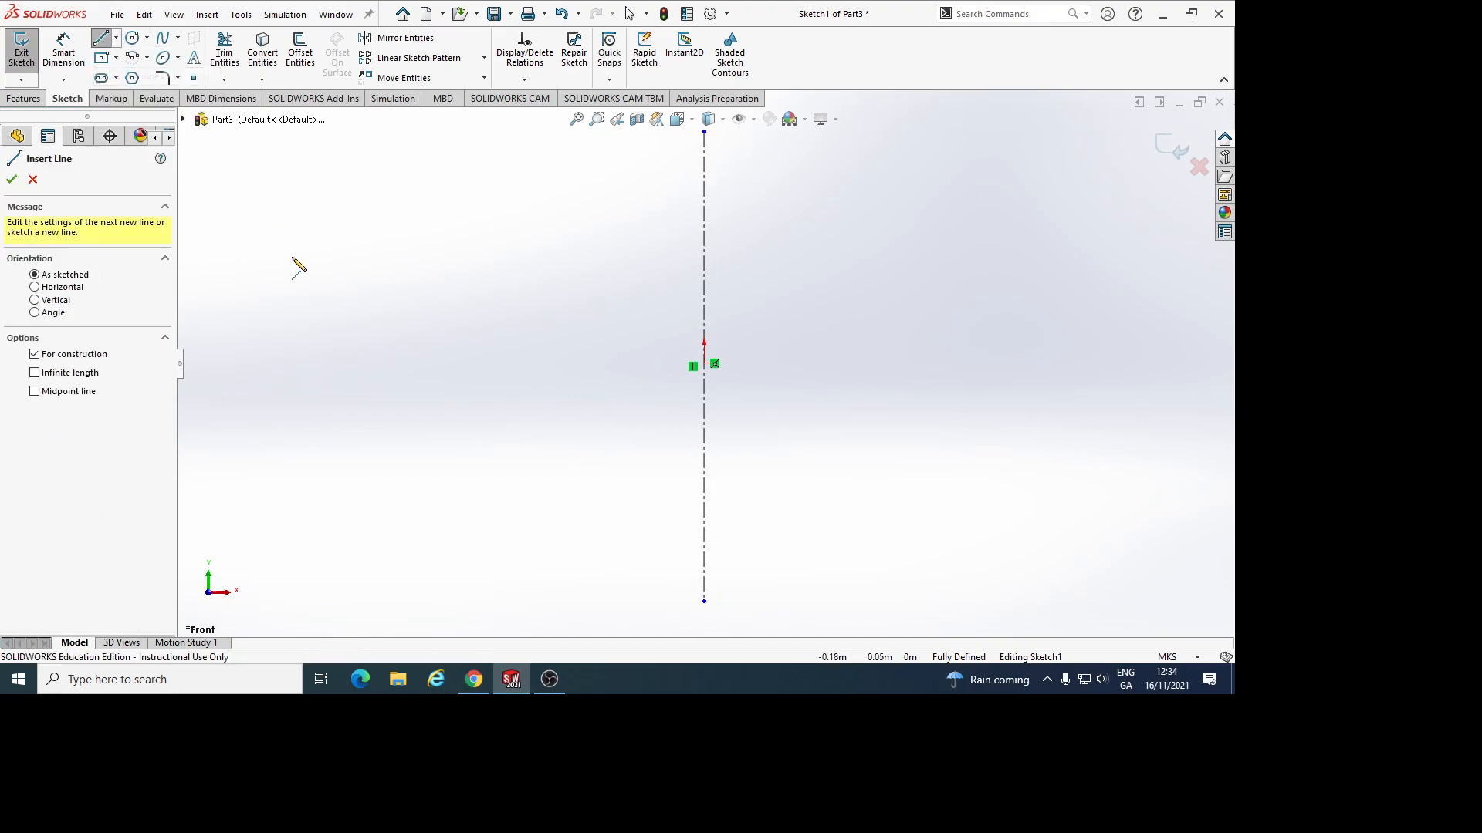
left_click(282, 364)
left_click(1082, 364)
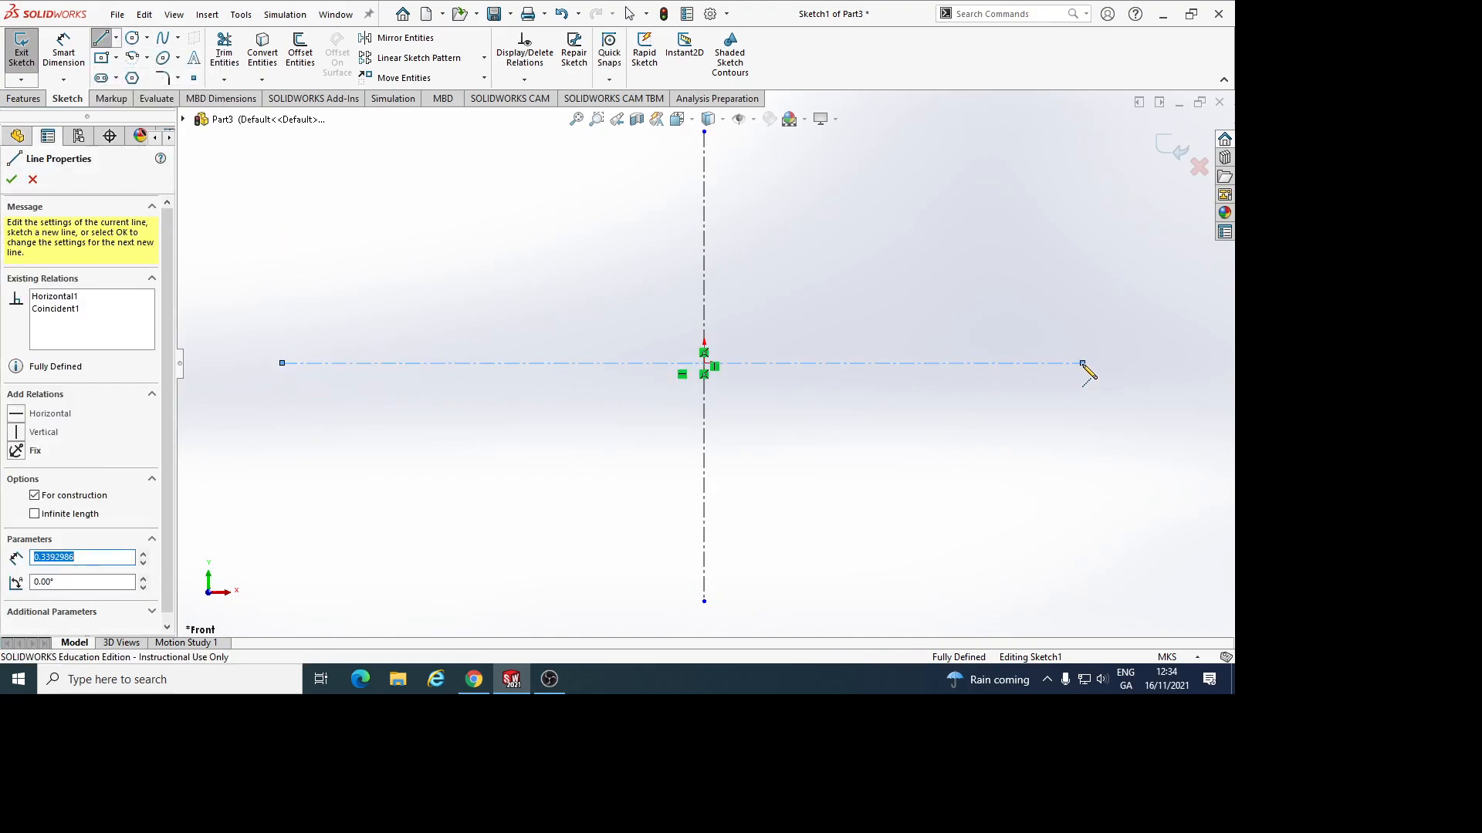
key("Escape")
Change the document units to MMGS, then exit the sketch and reopen it for editing
left_click(1197, 658)
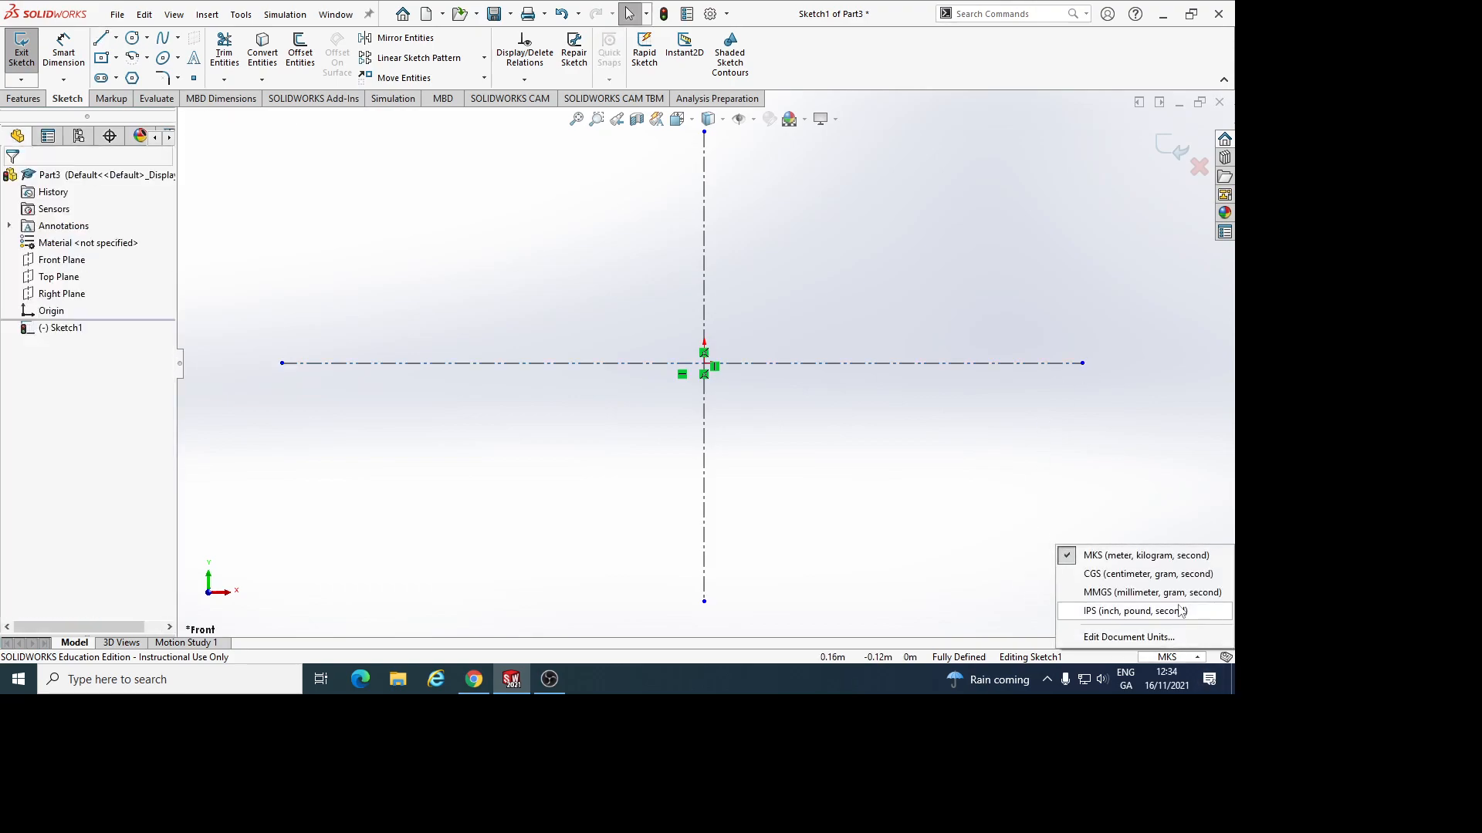
left_click(1152, 593)
left_click(22, 54)
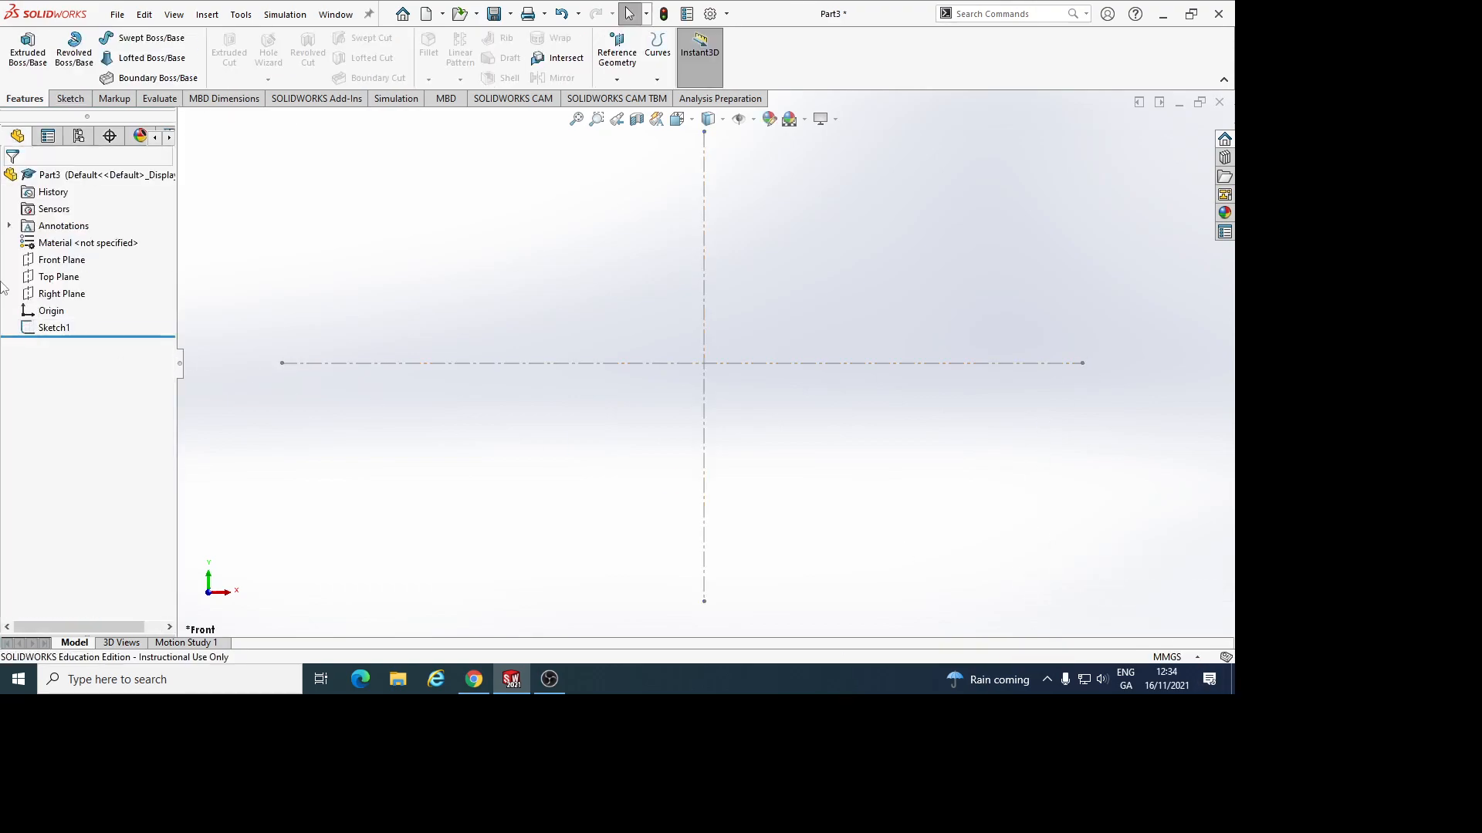
right_click(61, 328)
left_click(142, 288)
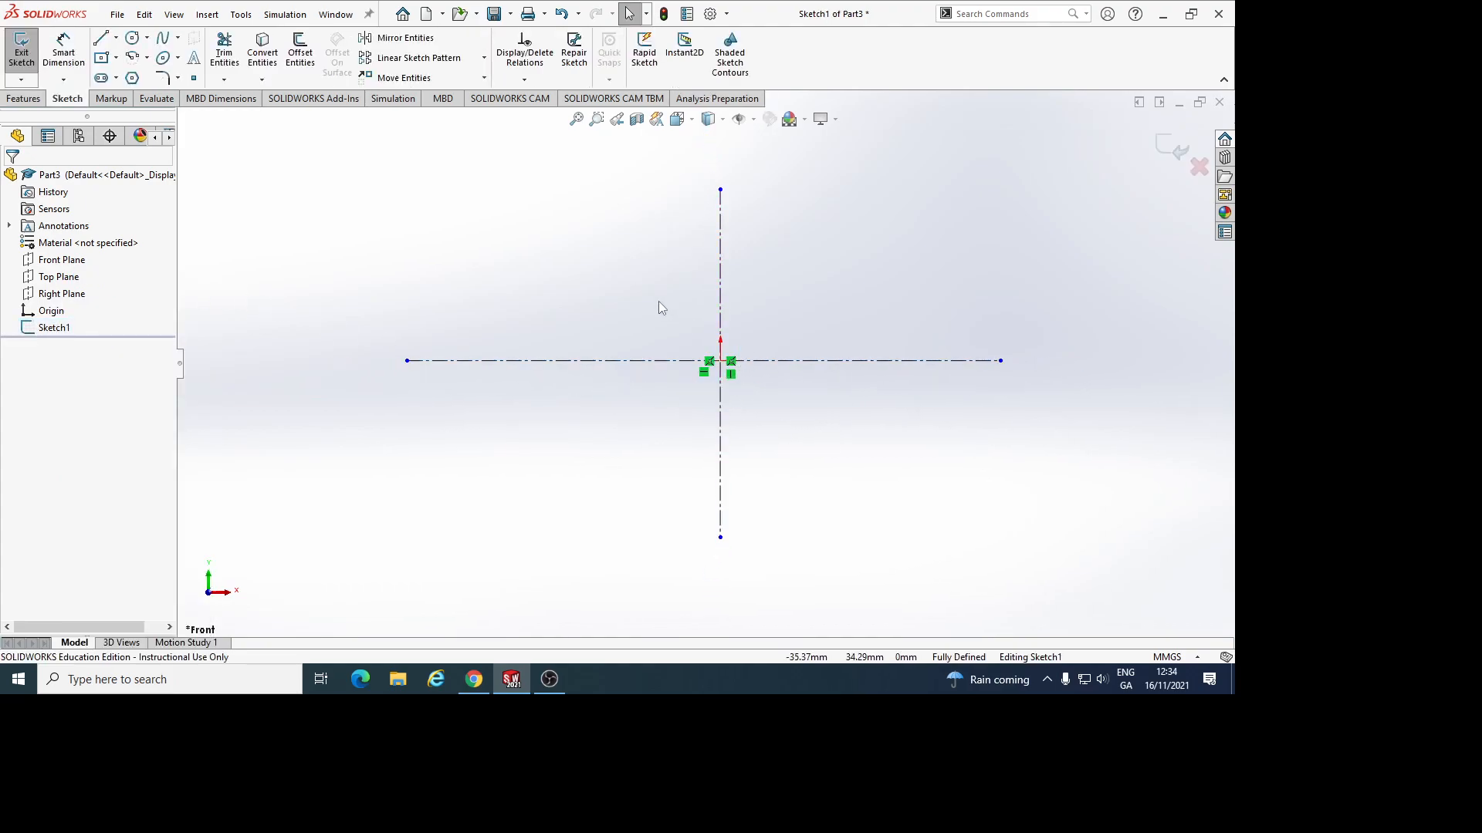
Draw a center rectangle about 120 mm wide and 110 mm high, centred on the origin
left_click(118, 59)
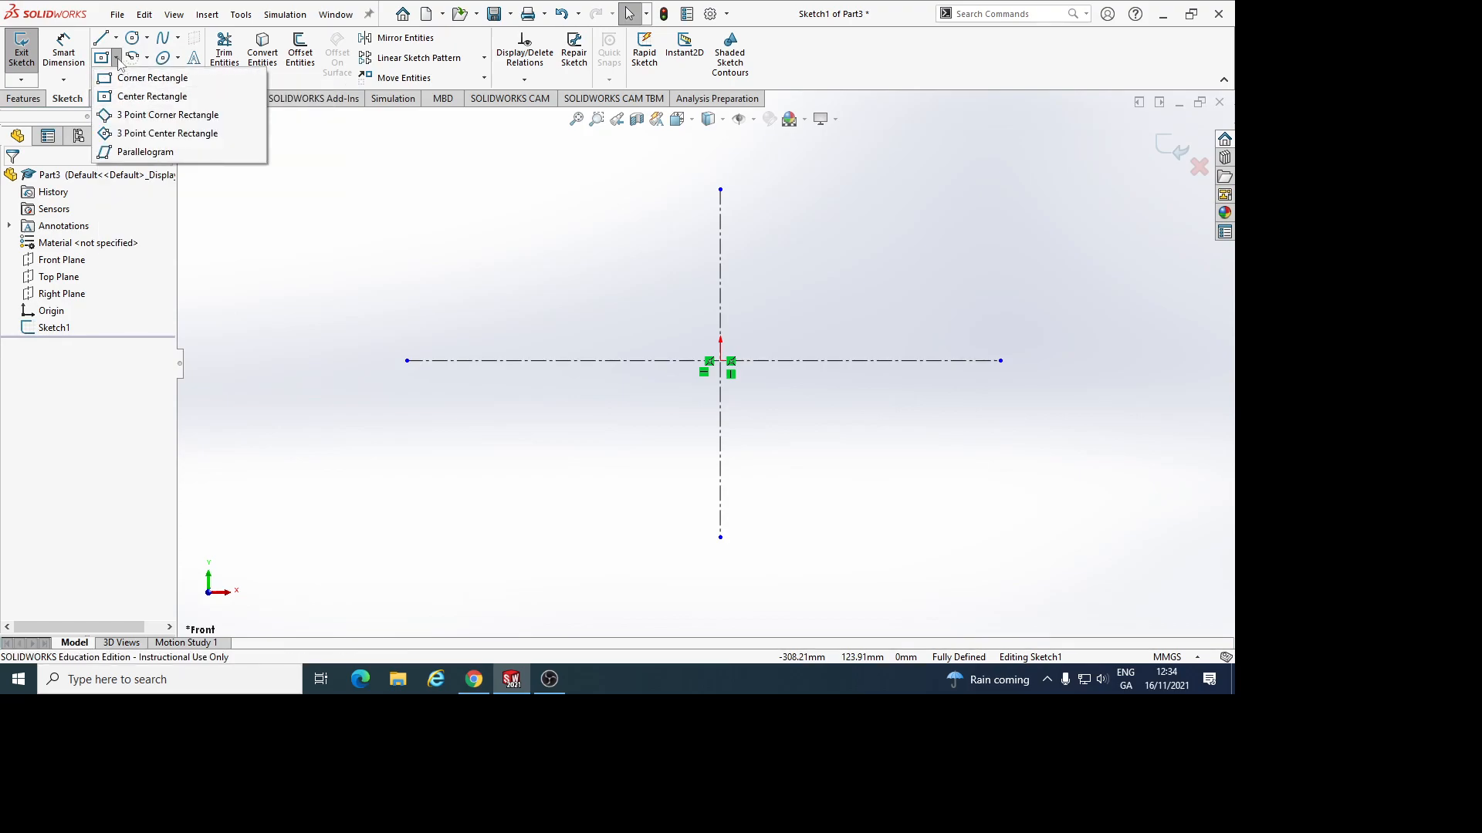
left_click(126, 98)
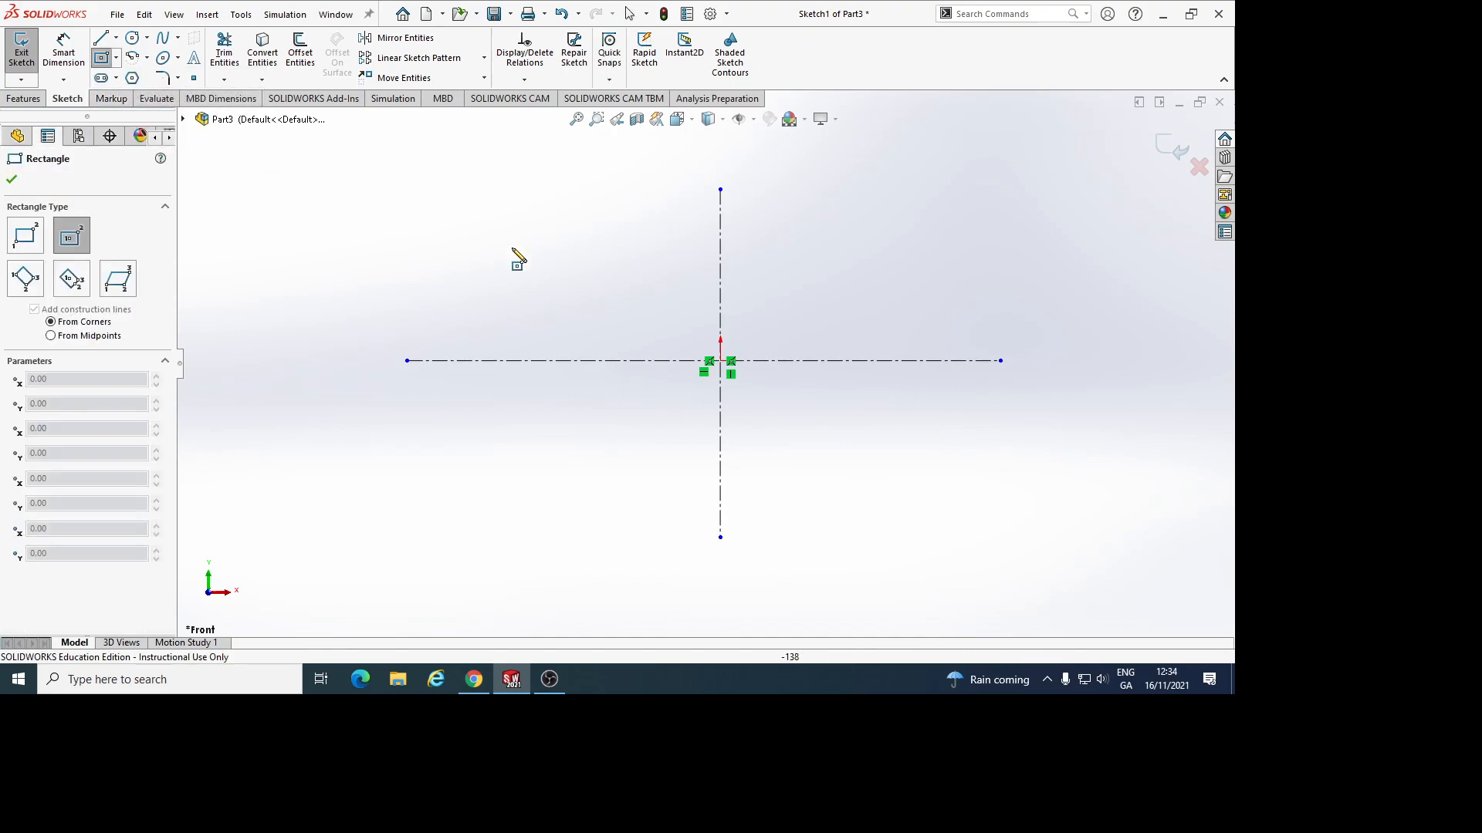
left_click(720, 361)
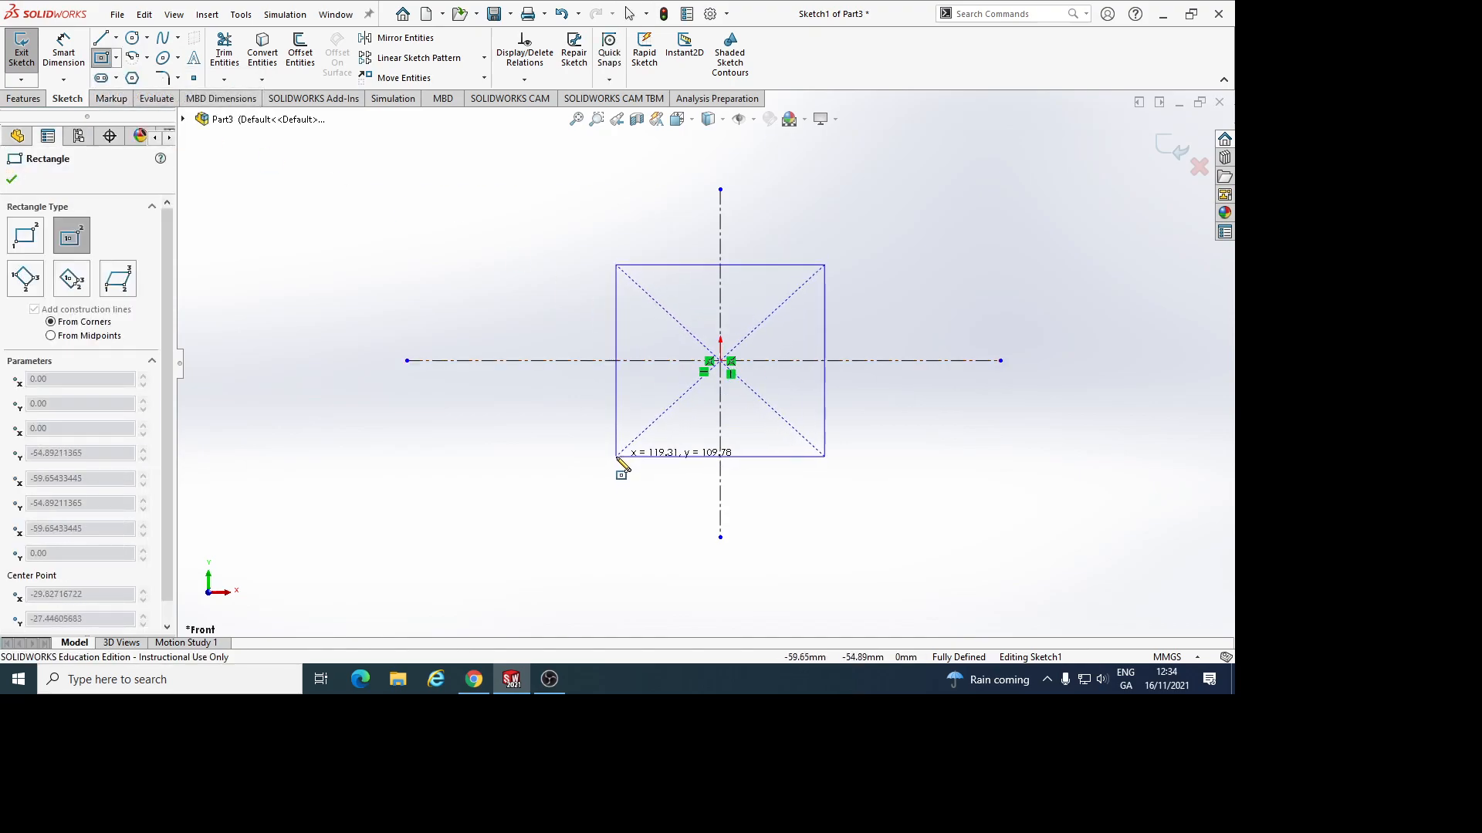
left_click(615, 456)
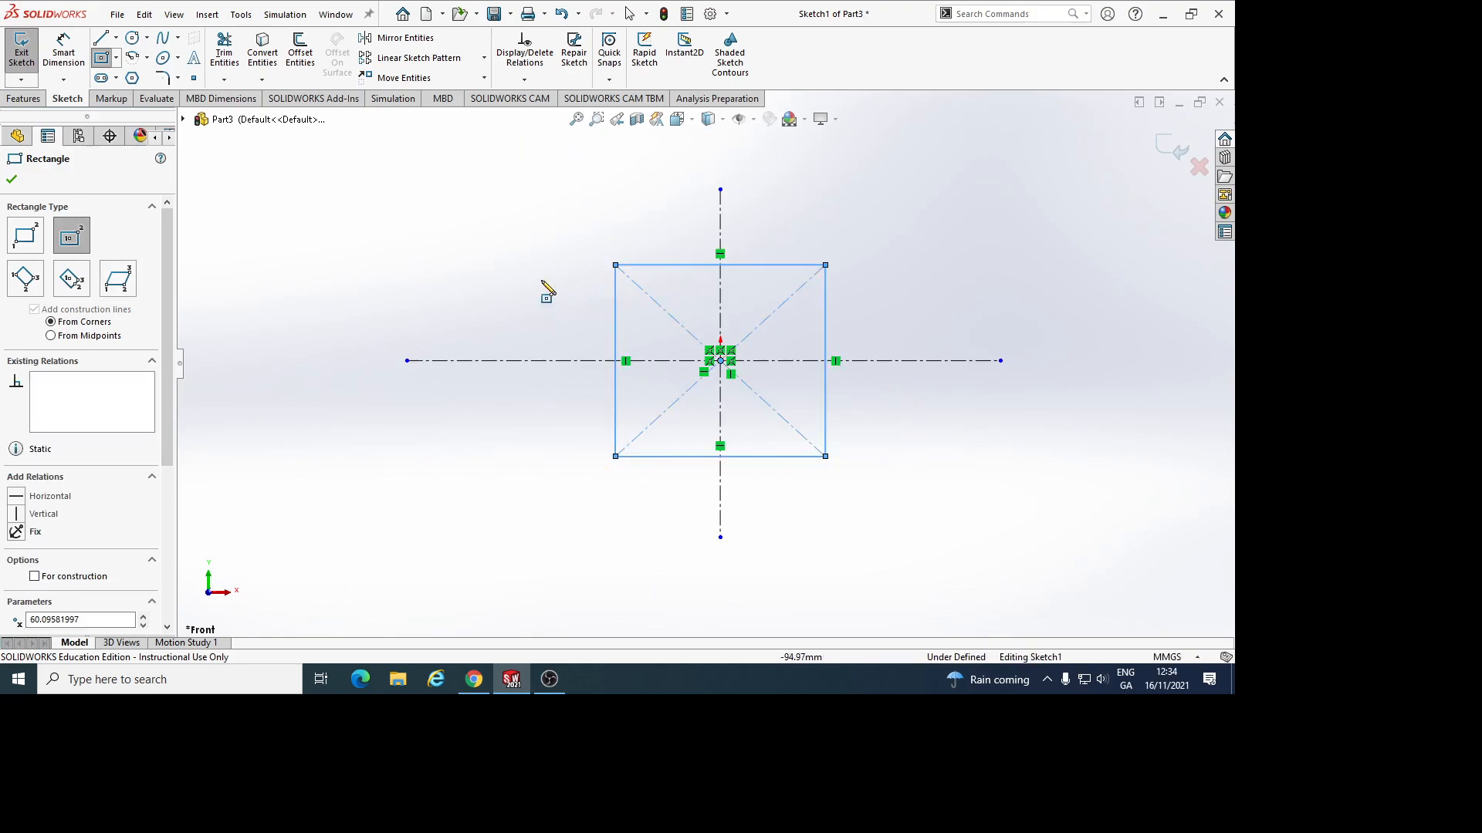
Dimension the distance from the rectangle's left side to the vertical centerline as 6 mm
left_click(63, 51)
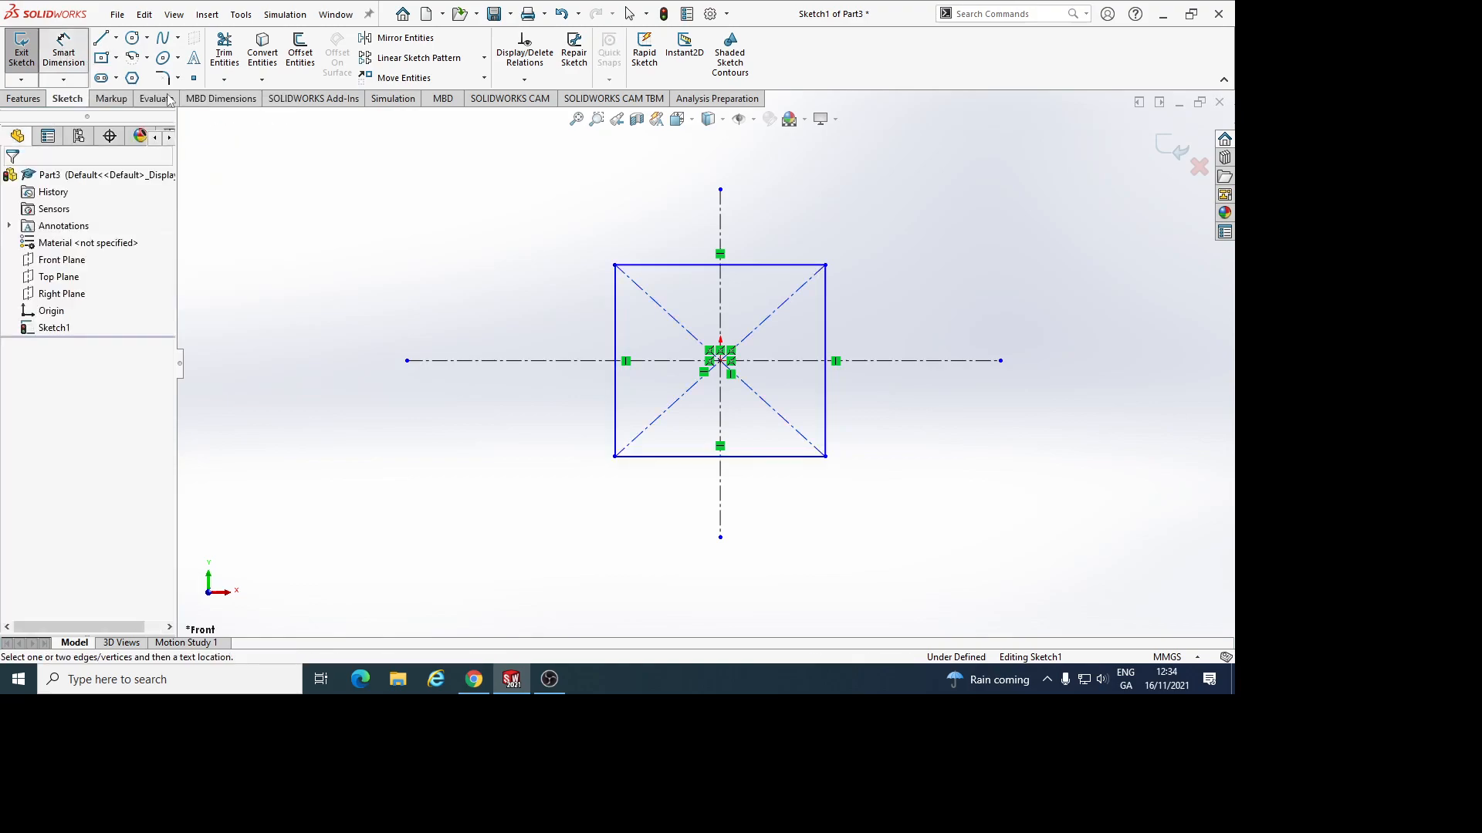
left_click(618, 333)
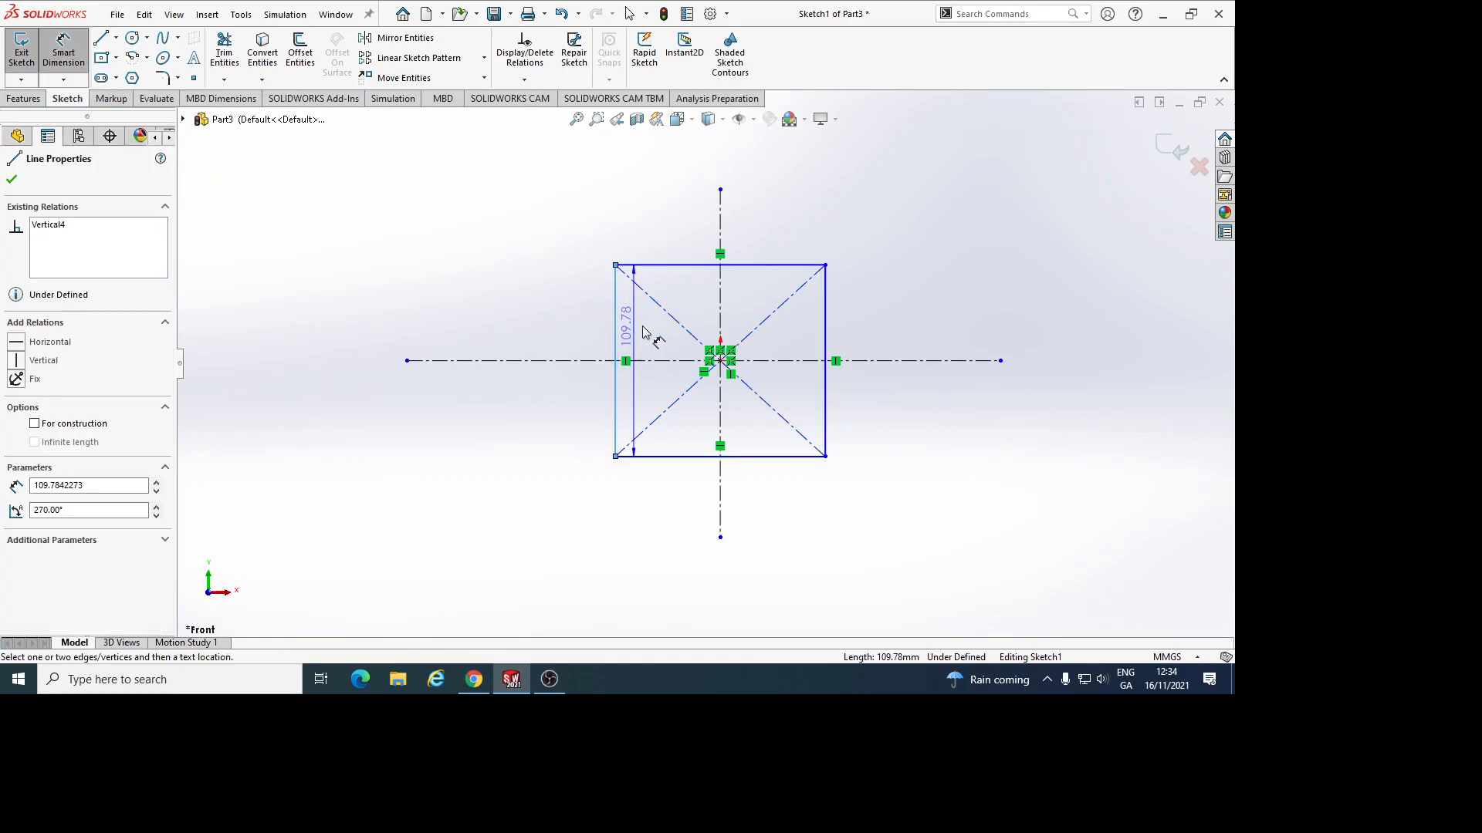
left_click(722, 307)
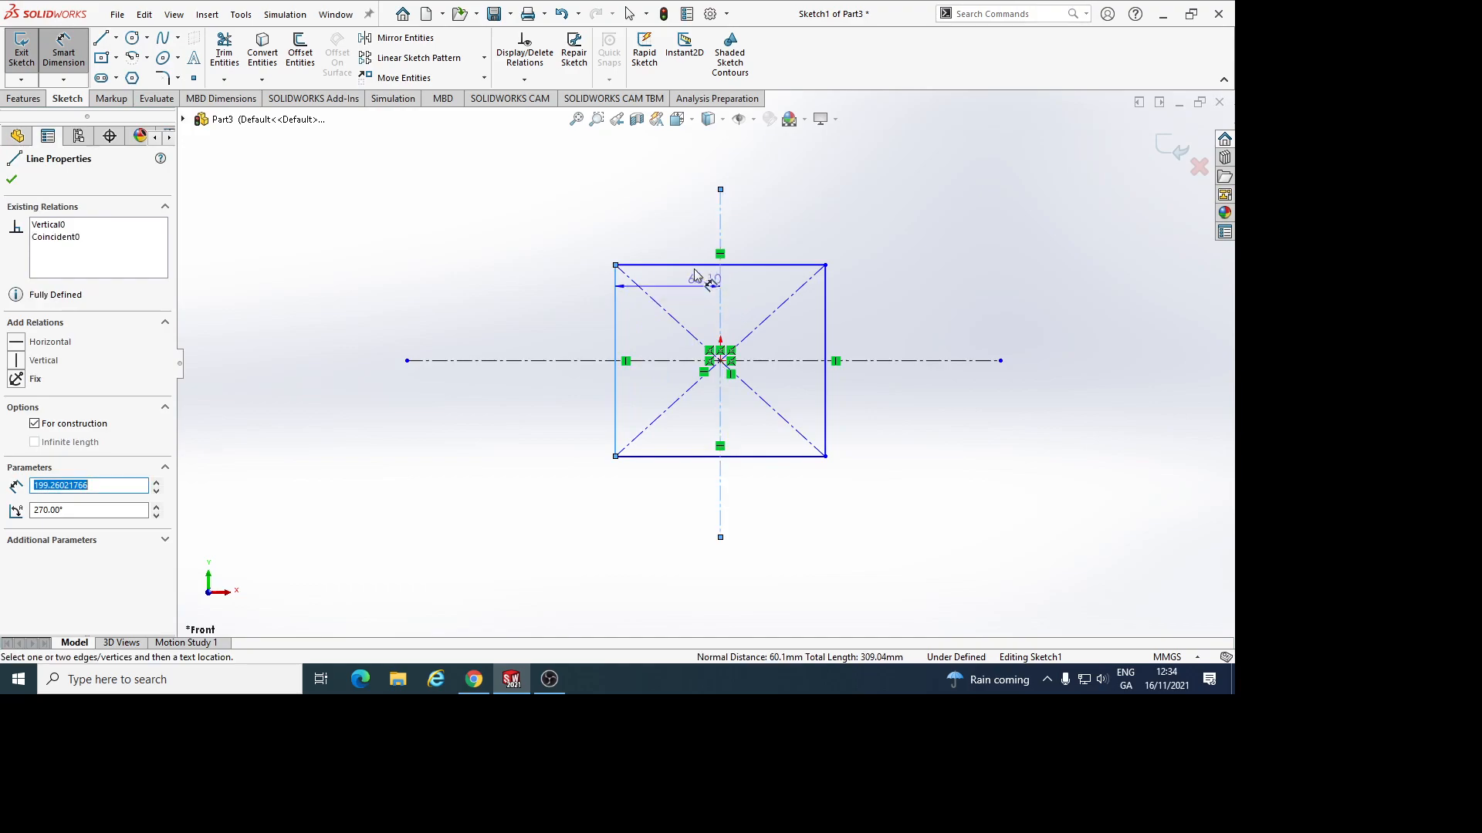
left_click(673, 233)
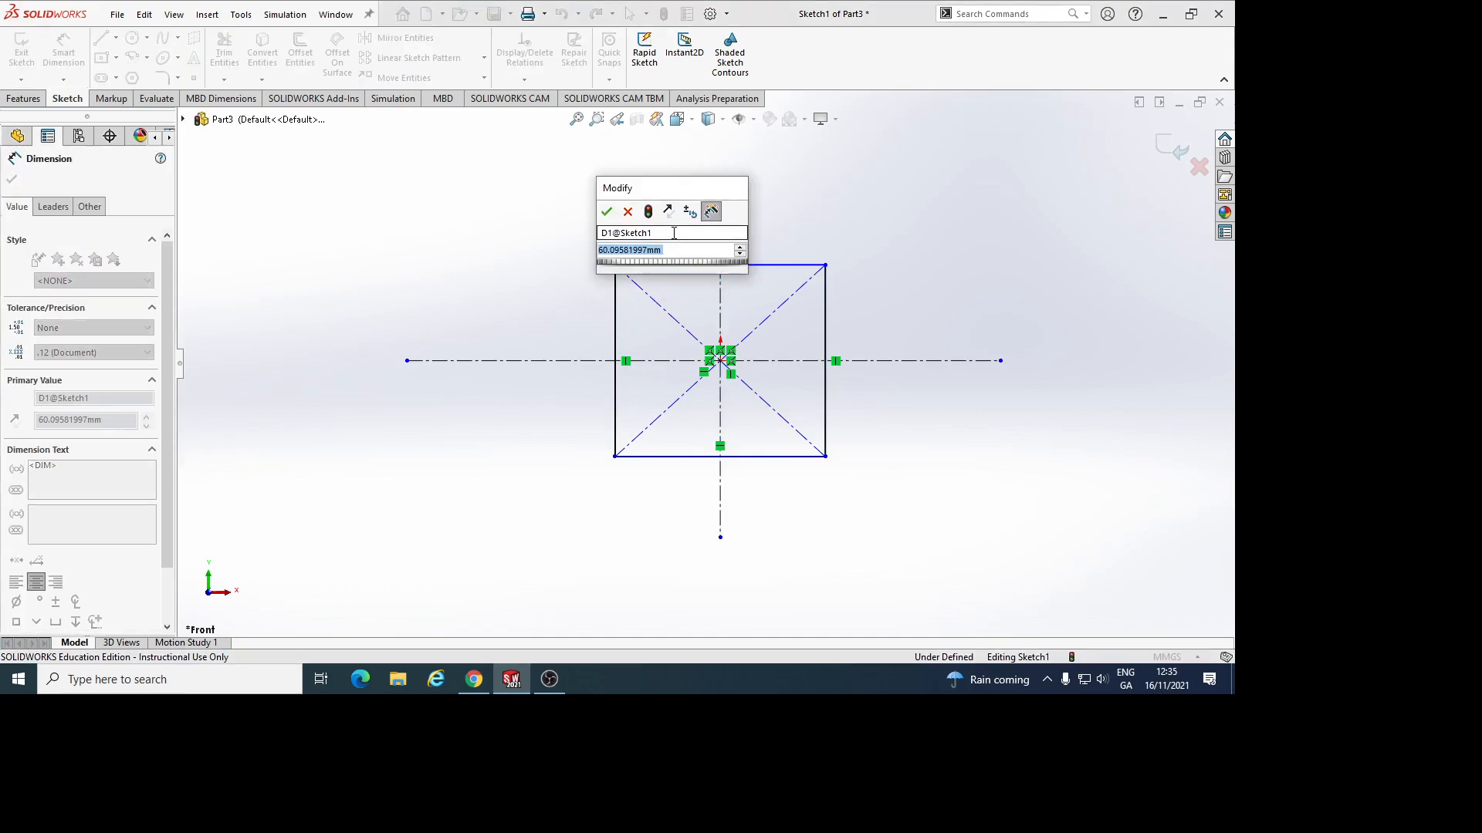
type("6")
key("Return")
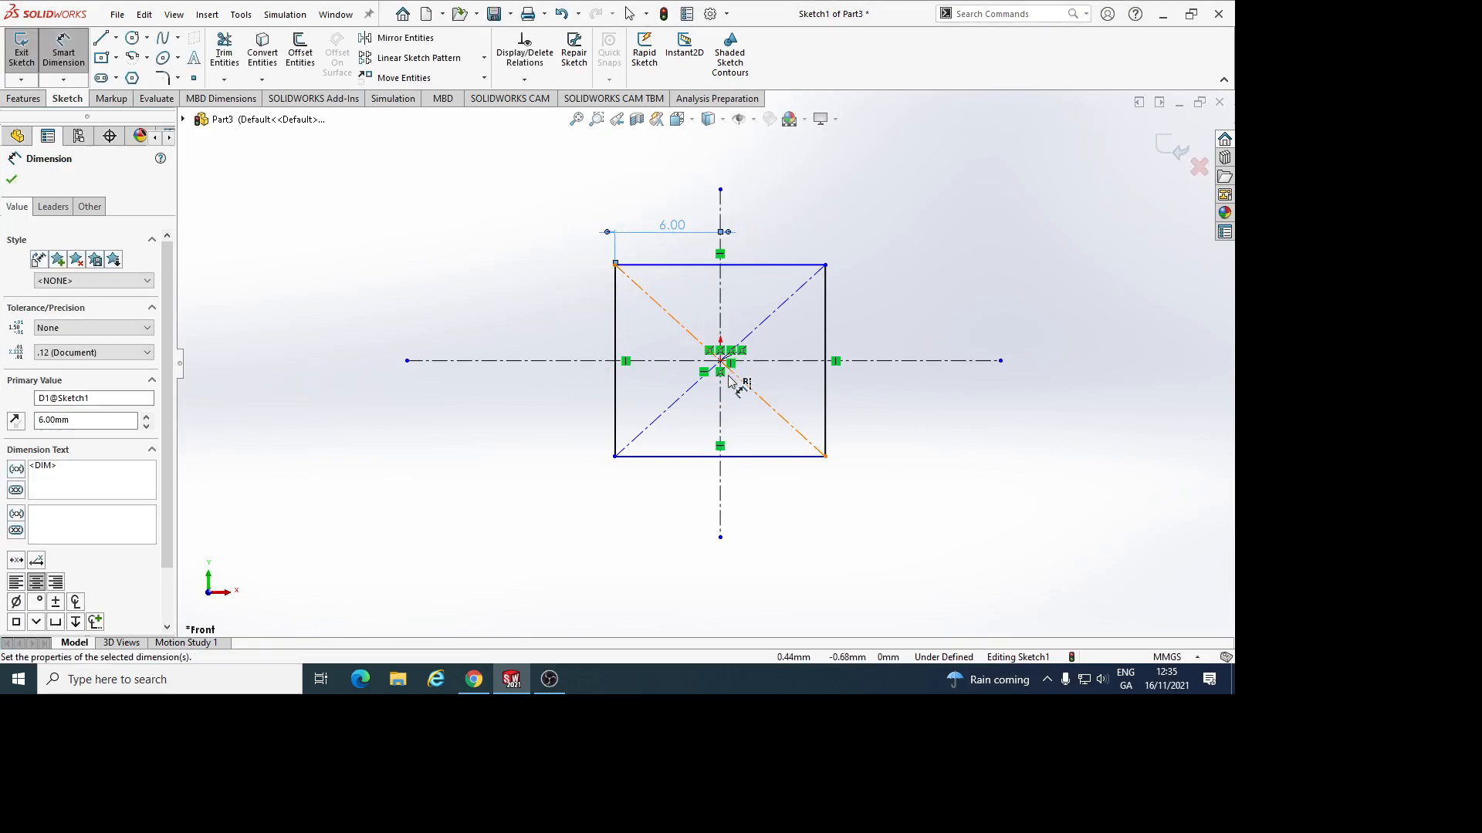
Dimension the distance from the rectangle's lower side to the horizontal centerline as 6 mm
left_click(747, 457)
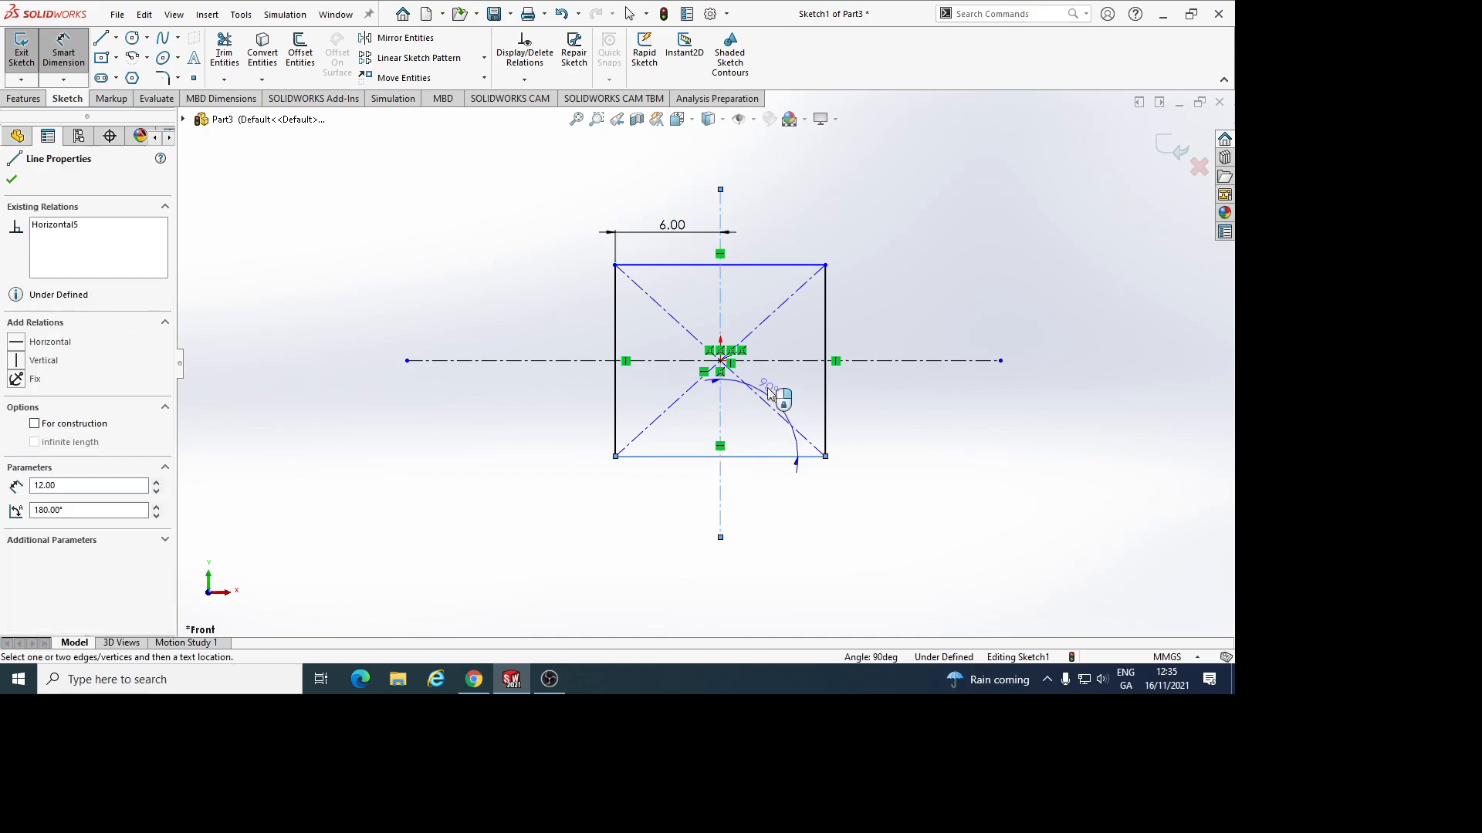
left_click(826, 457)
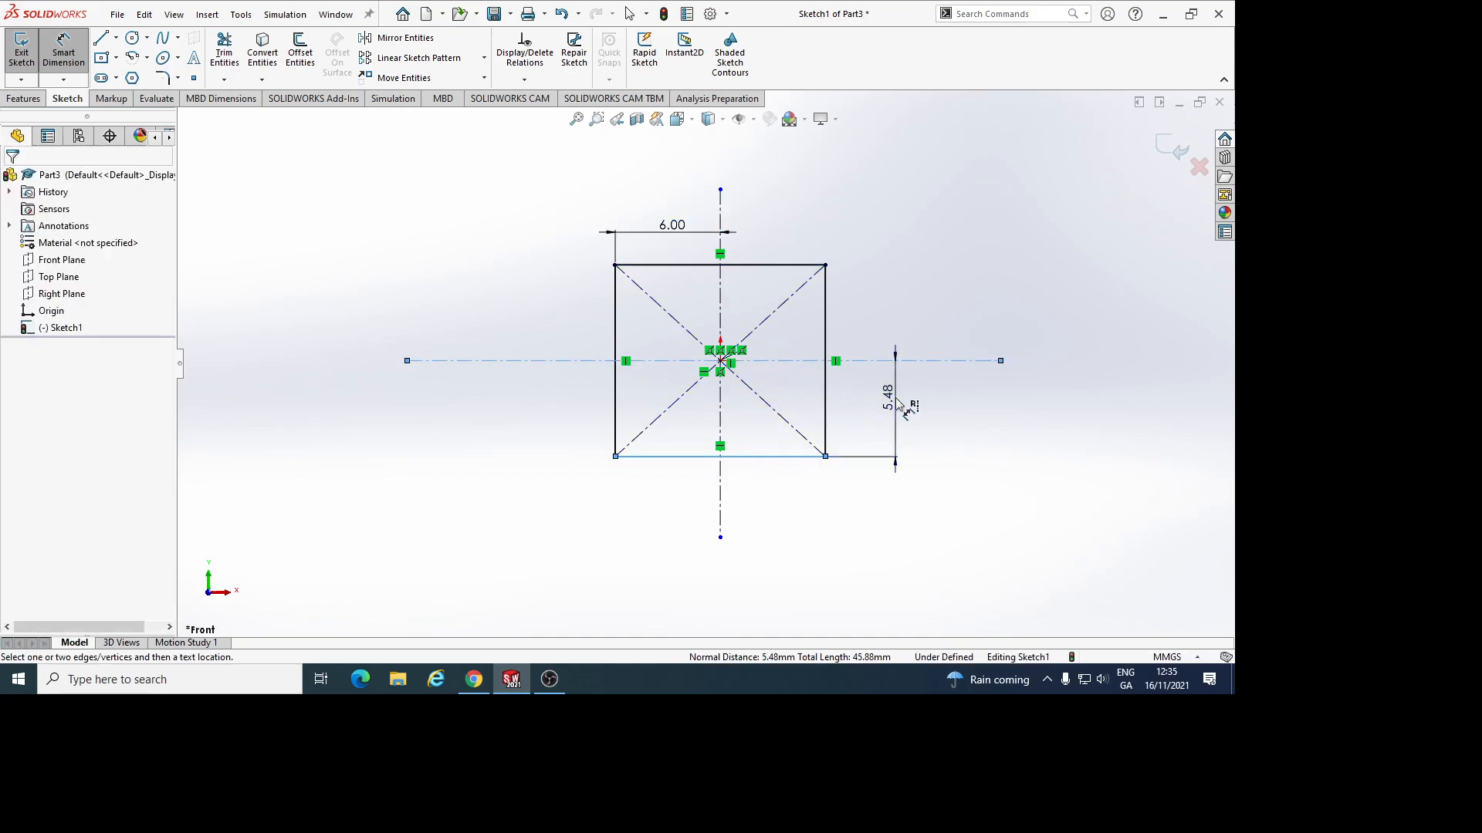
left_click(897, 398)
type("6")
key("Return")
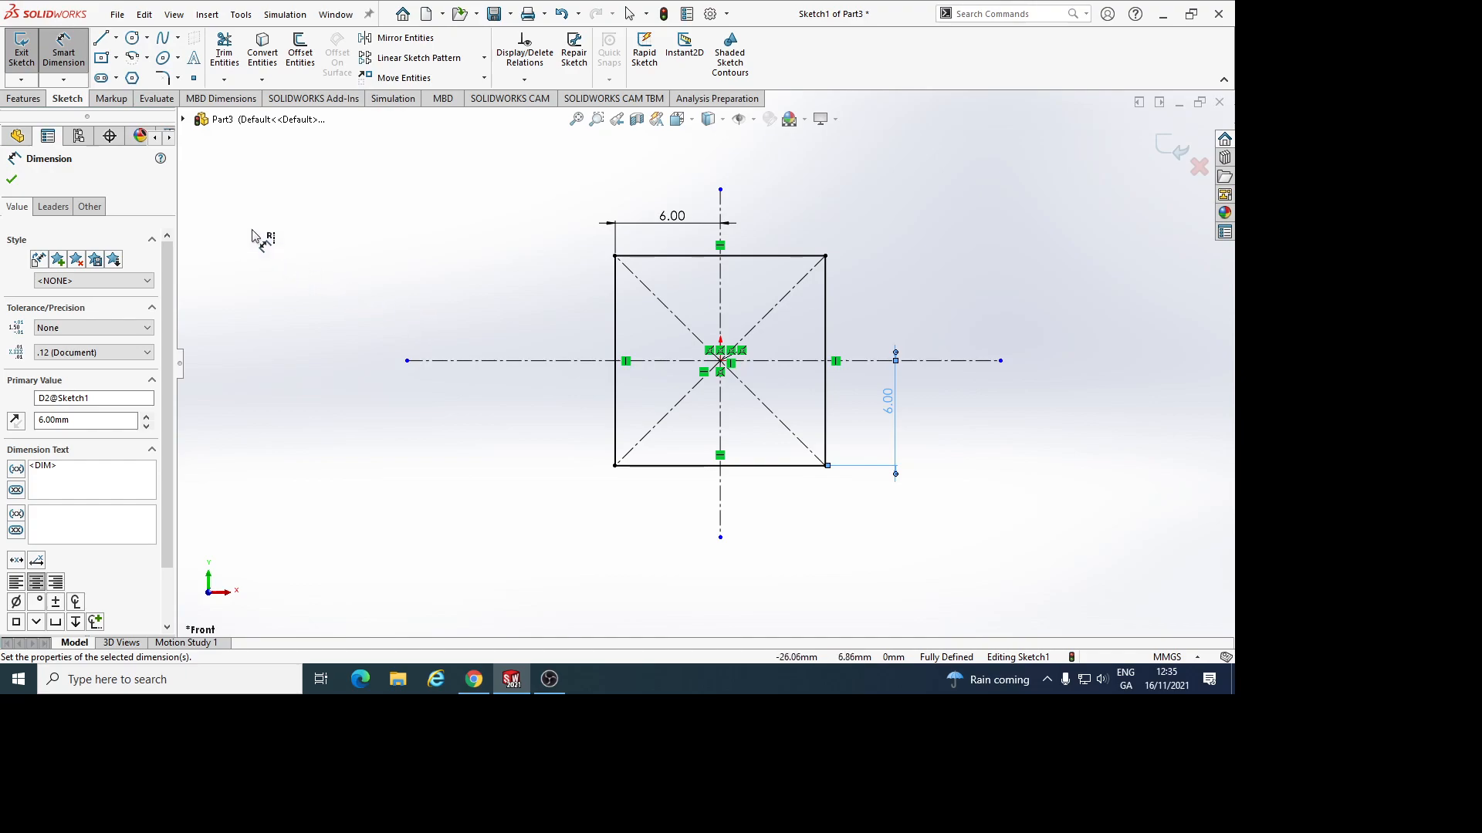
Draw a circle centred on the origin and dimension its diameter as 14 mm
left_click(133, 38)
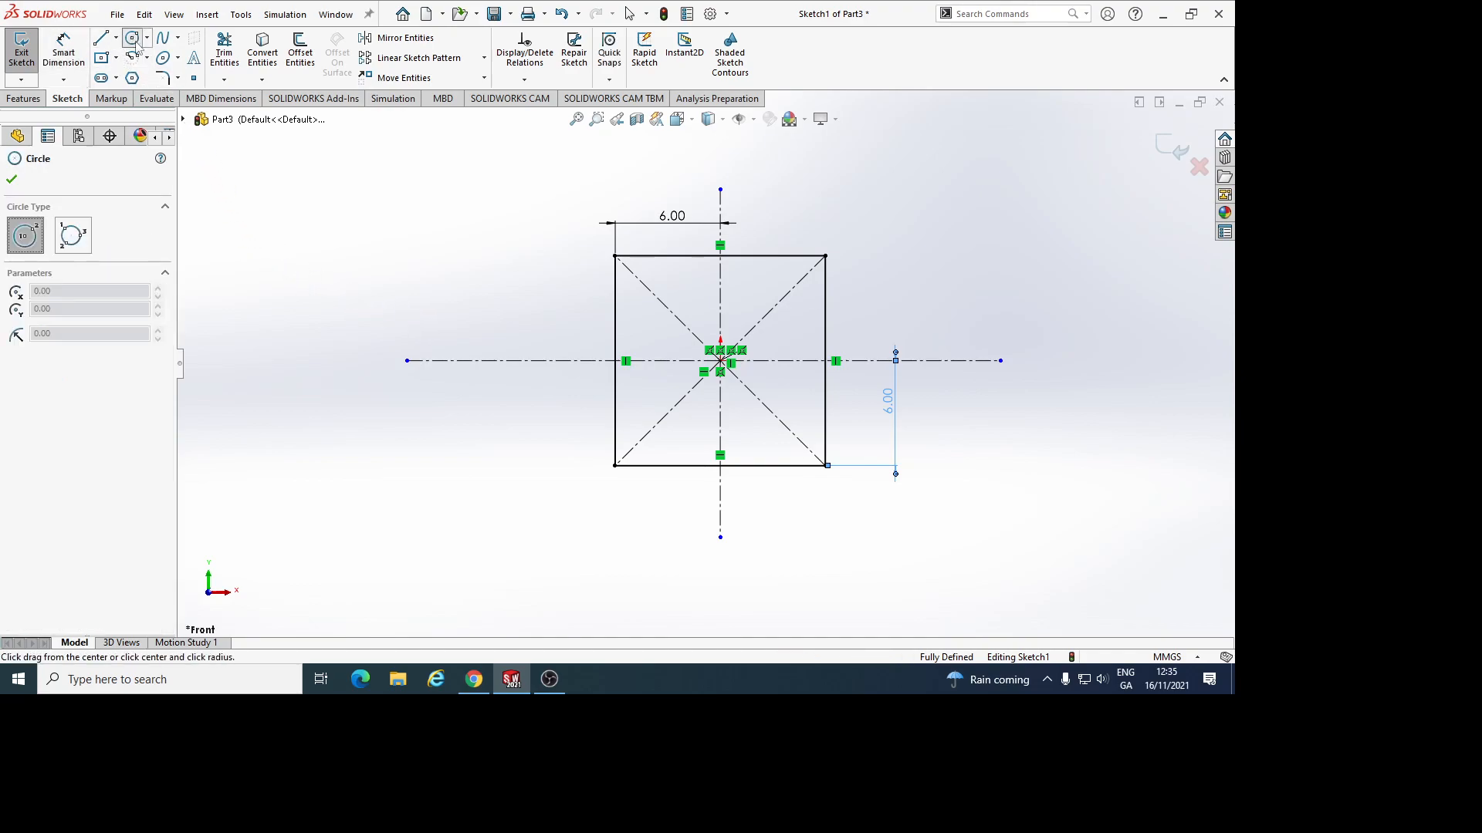
left_click(721, 361)
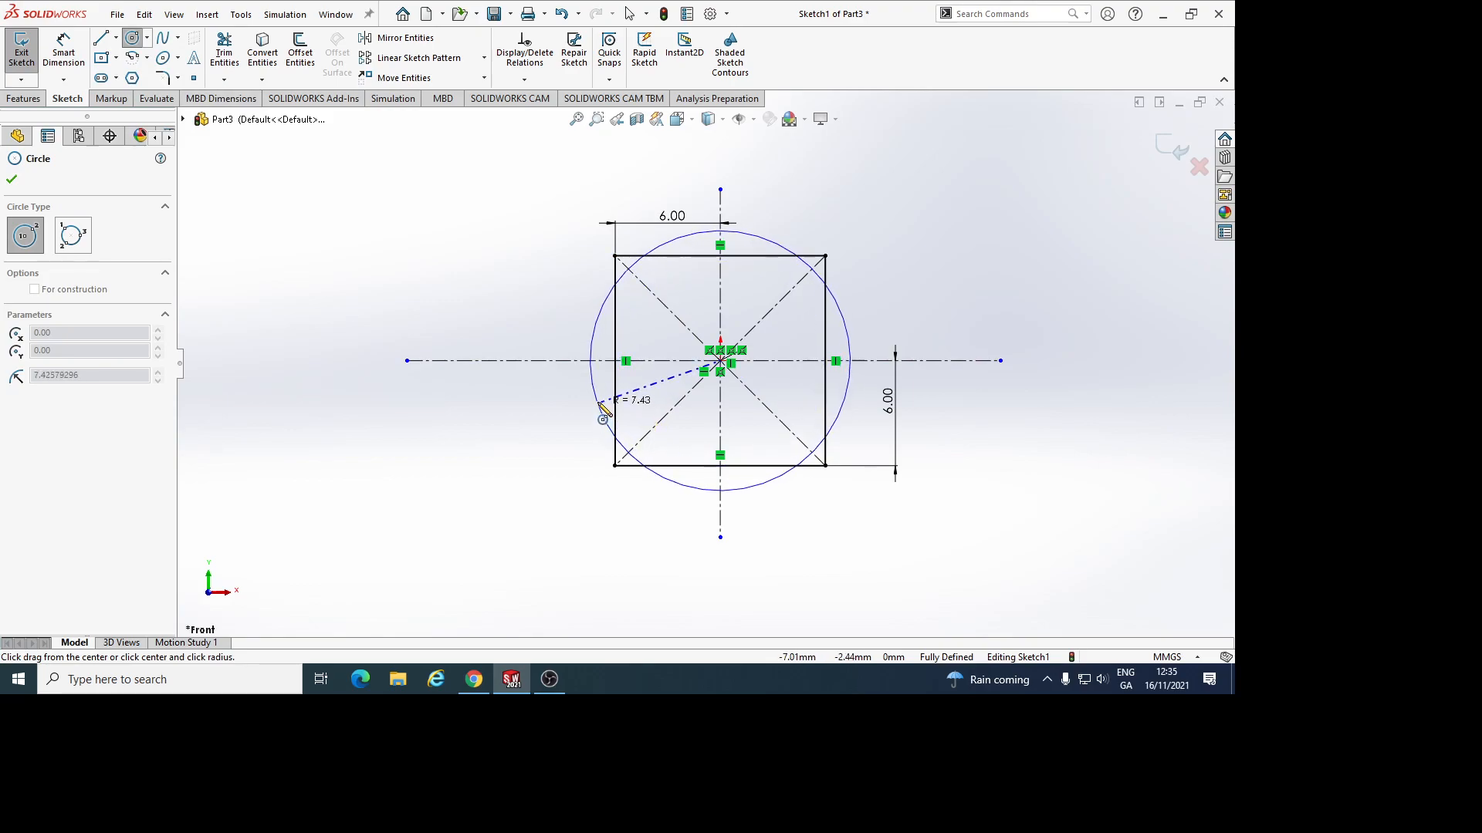
left_click(601, 402)
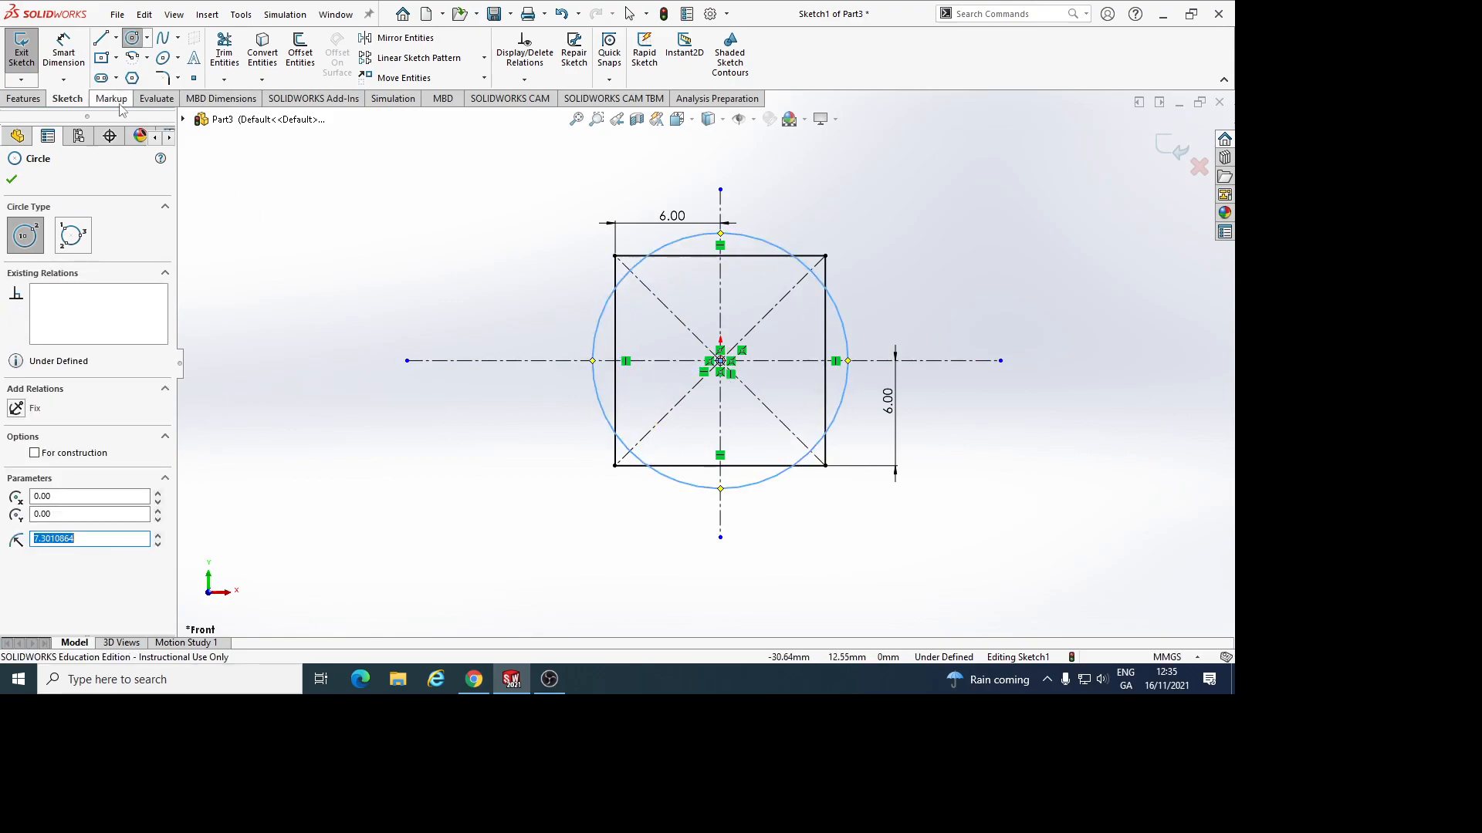
left_click(63, 50)
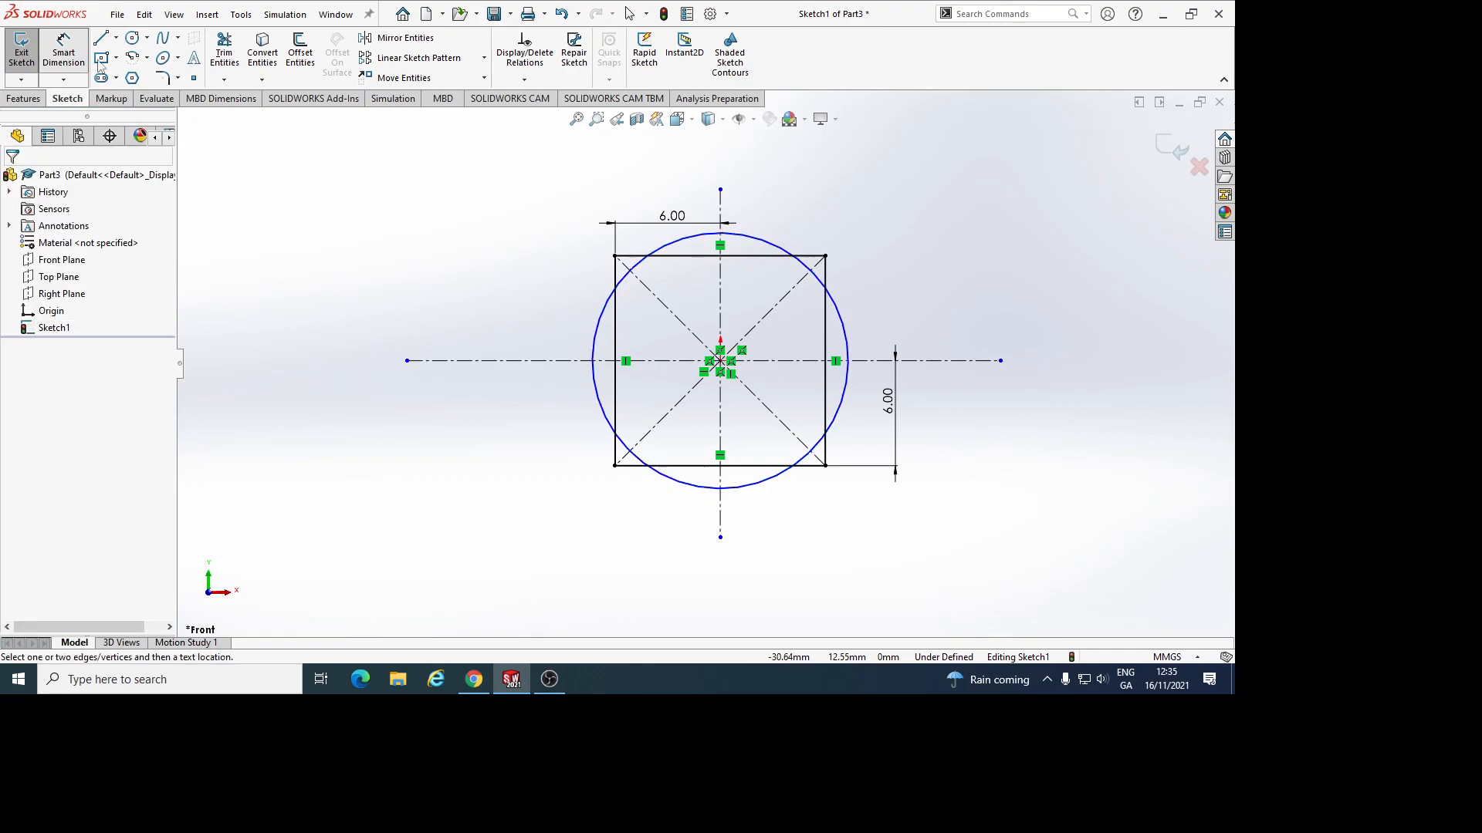
left_click(719, 233)
left_click(913, 276)
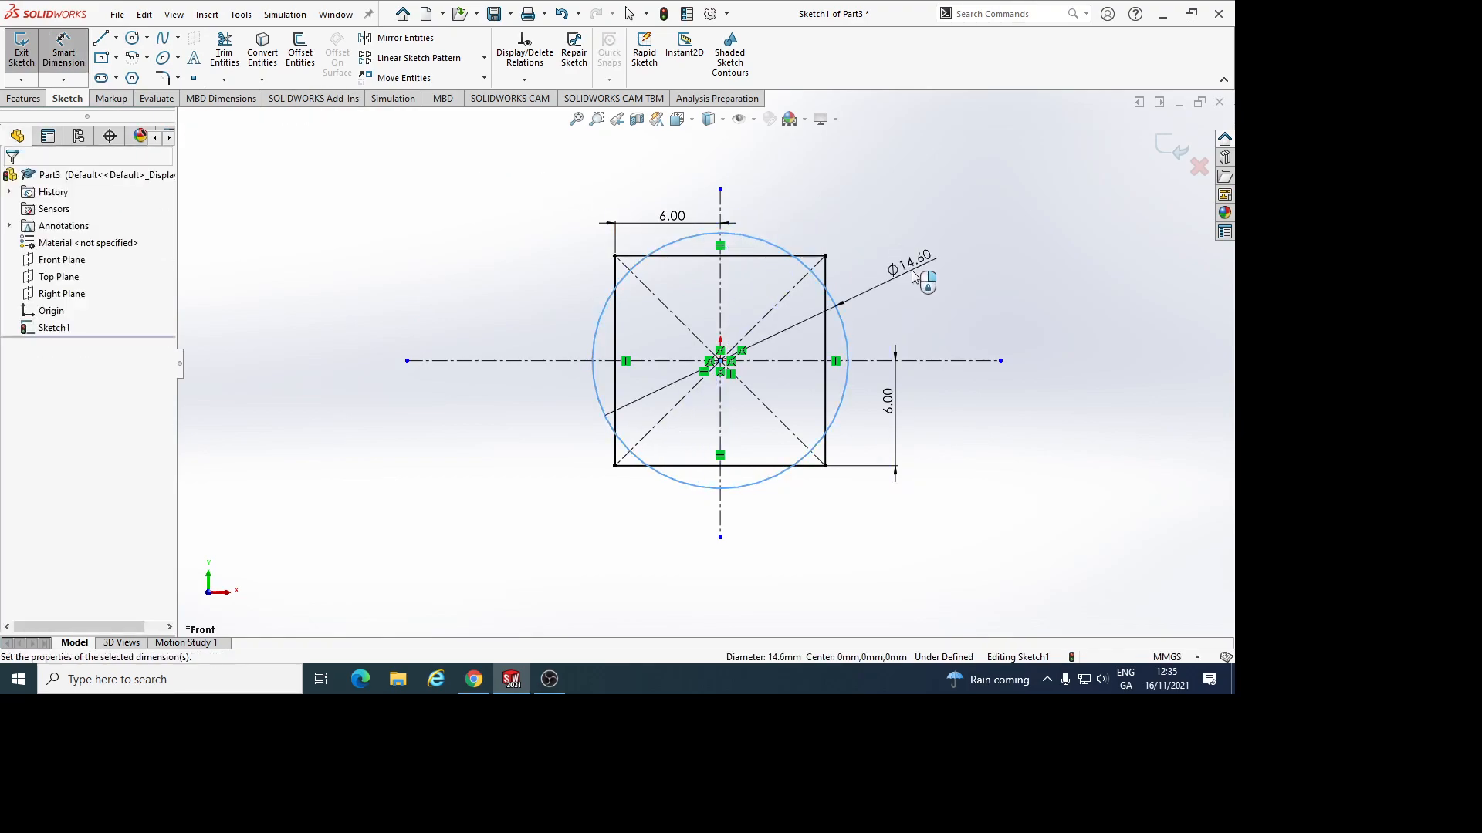
type("14")
key("Return")
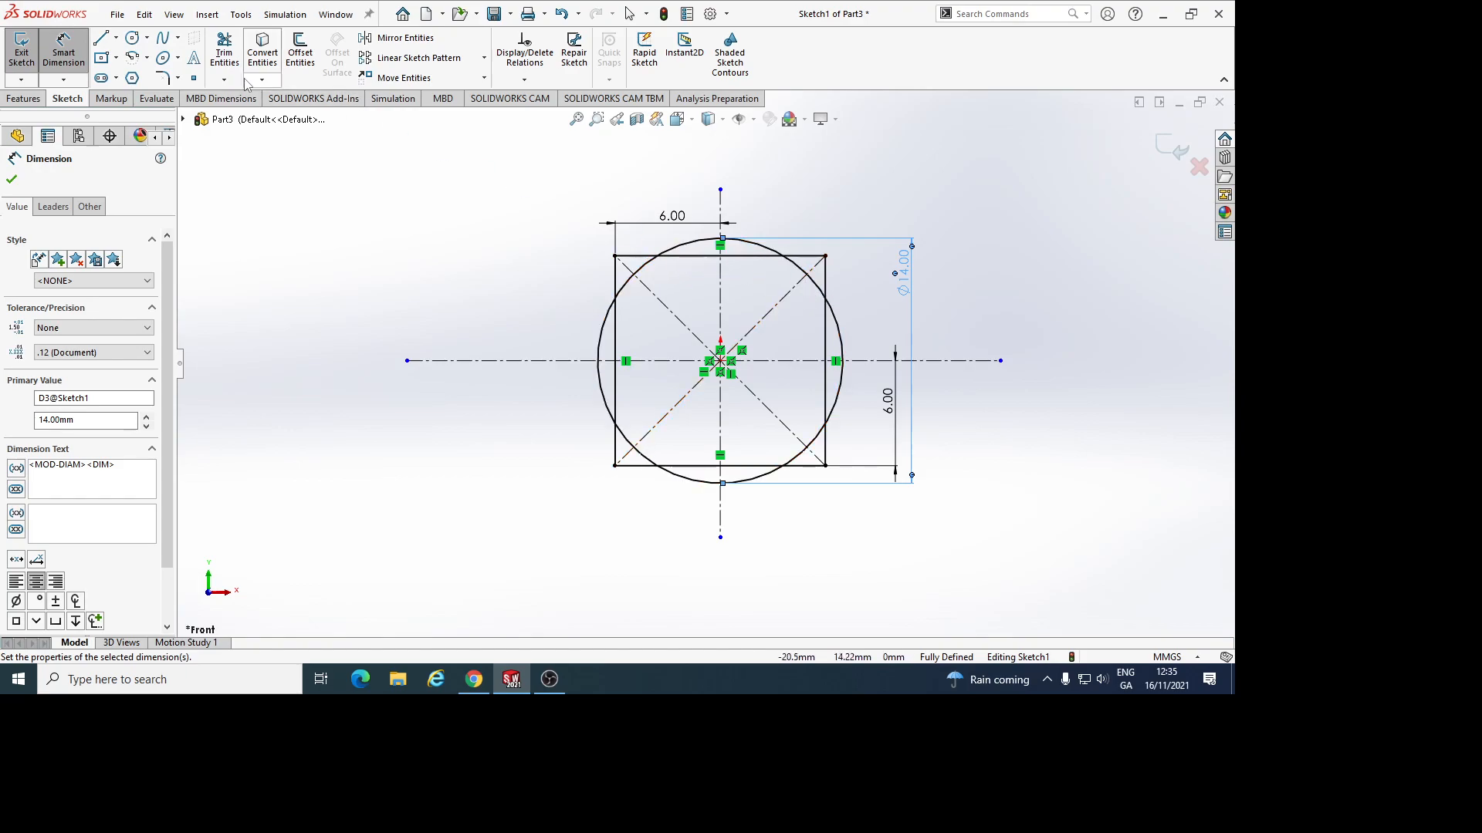
Power trim the circle's arc that lies inside the square's lower-left corner
left_click(228, 54)
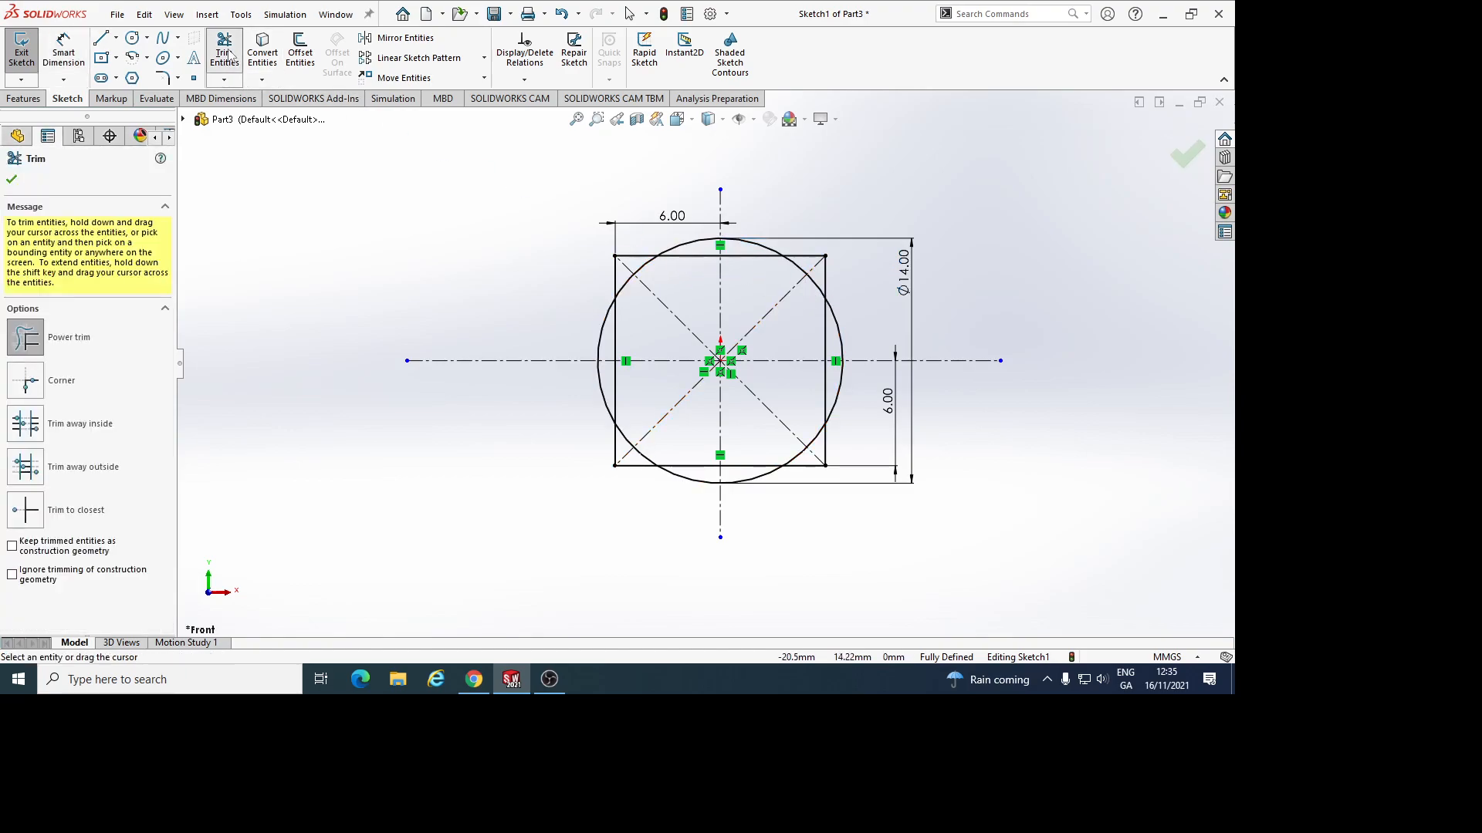
left_click(22, 345)
mouse_move(334, 275)
left_mouse_down()
mouse_move(401, 187)
mouse_move(323, 272)
left_mouse_up()
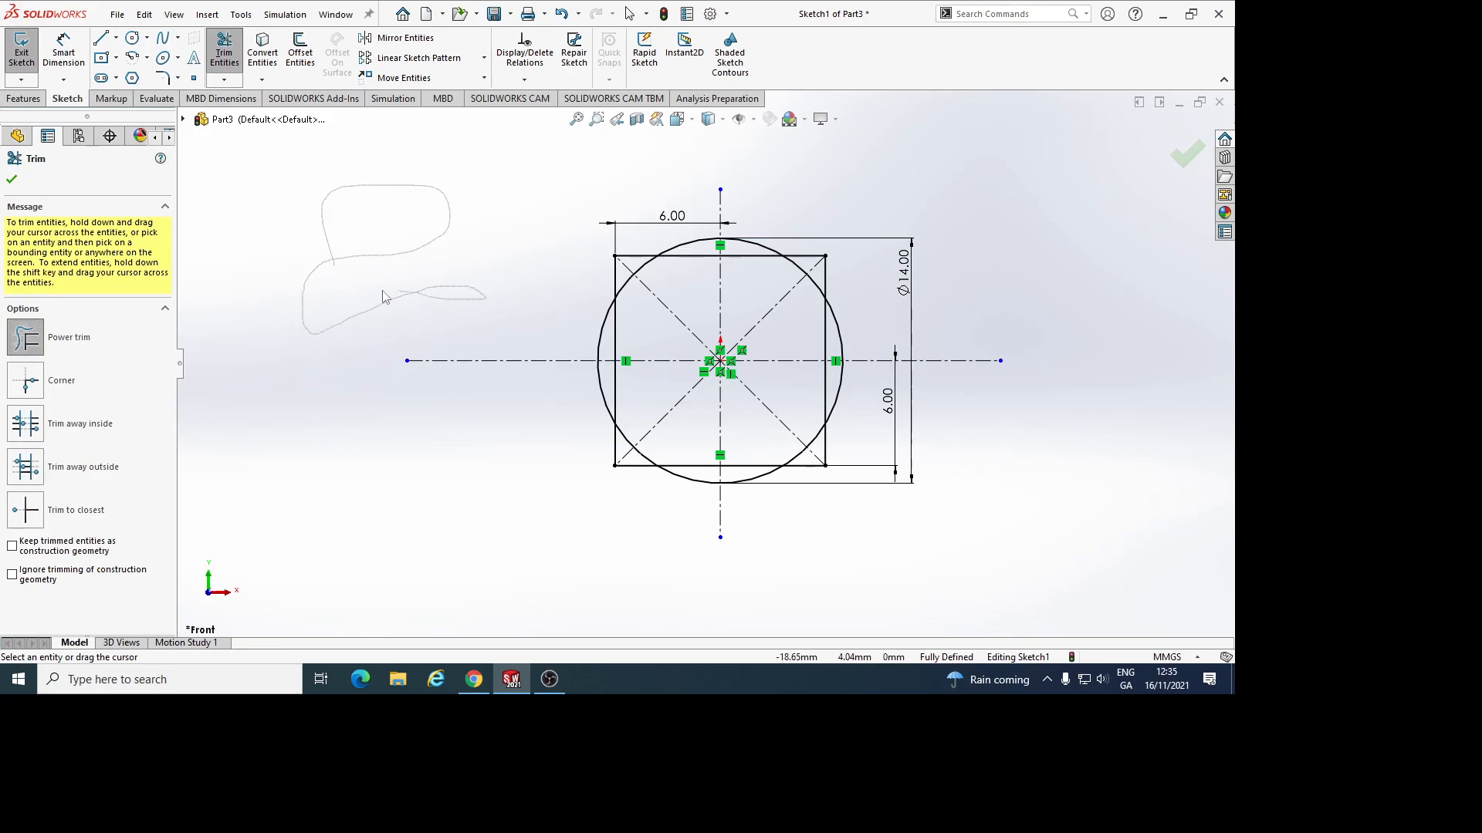
left_click_drag(282, 344, 306, 429)
mouse_move(357, 300)
left_mouse_down()
mouse_move(339, 506)
mouse_move(340, 359)
mouse_move(242, 501)
mouse_move(302, 446)
mouse_move(348, 517)
mouse_move(320, 448)
mouse_move(309, 494)
mouse_move(460, 515)
mouse_move(445, 540)
left_mouse_up()
mouse_move(646, 407)
left_mouse_down()
mouse_move(620, 438)
mouse_move(656, 437)
mouse_move(661, 454)
mouse_move(638, 453)
left_mouse_up()
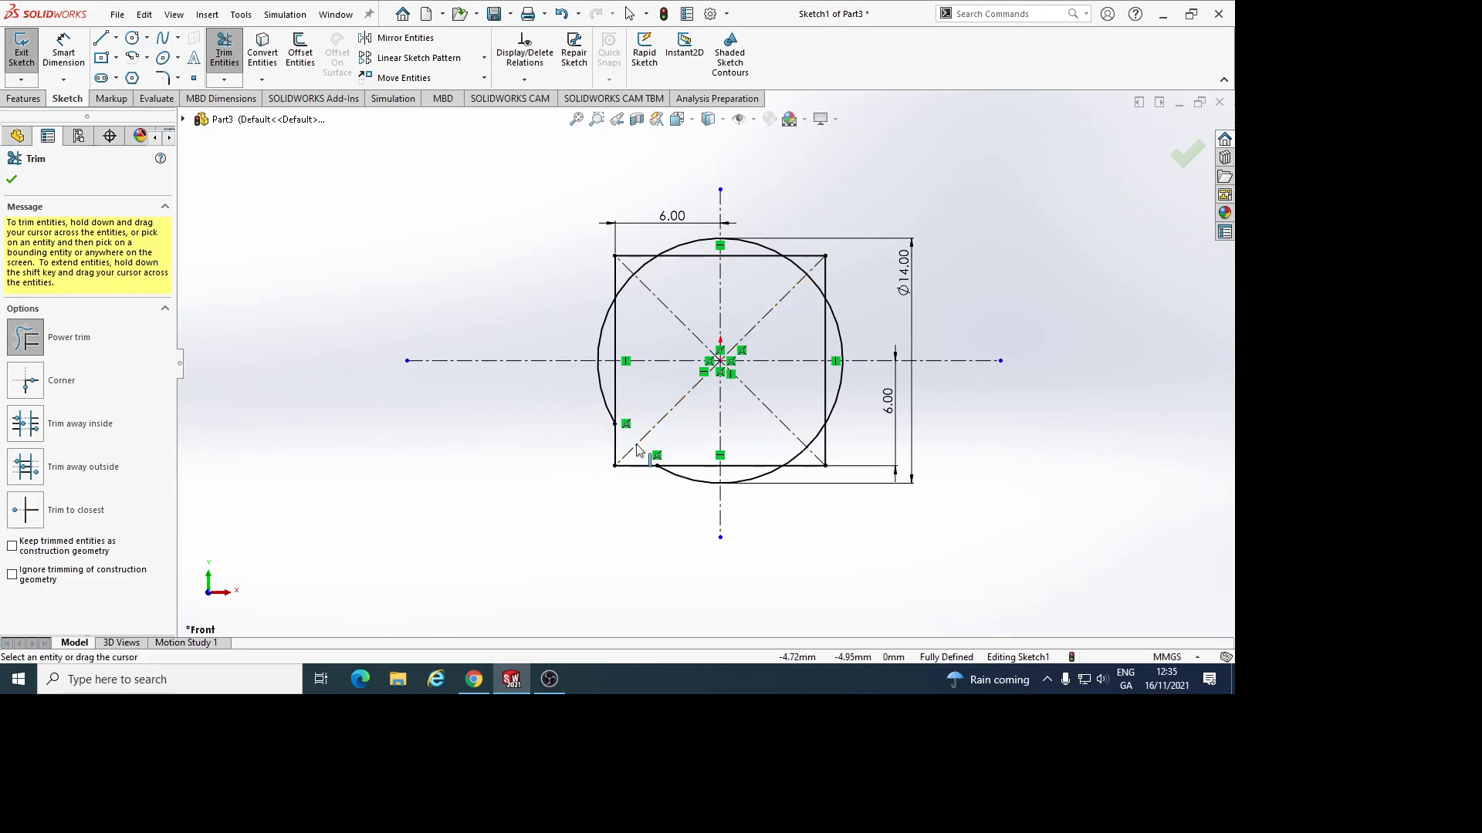
Power trim the remaining square sides inside the circle and circle arcs inside the square's corners, leaving only the outer outline
left_click_drag(620, 392, 611, 392)
mouse_move(638, 331)
left_mouse_down()
mouse_move(610, 331)
mouse_move(639, 302)
mouse_move(618, 284)
mouse_move(704, 249)
mouse_move(799, 264)
mouse_move(830, 339)
left_mouse_up()
scroll(849, 400, "down", 8)
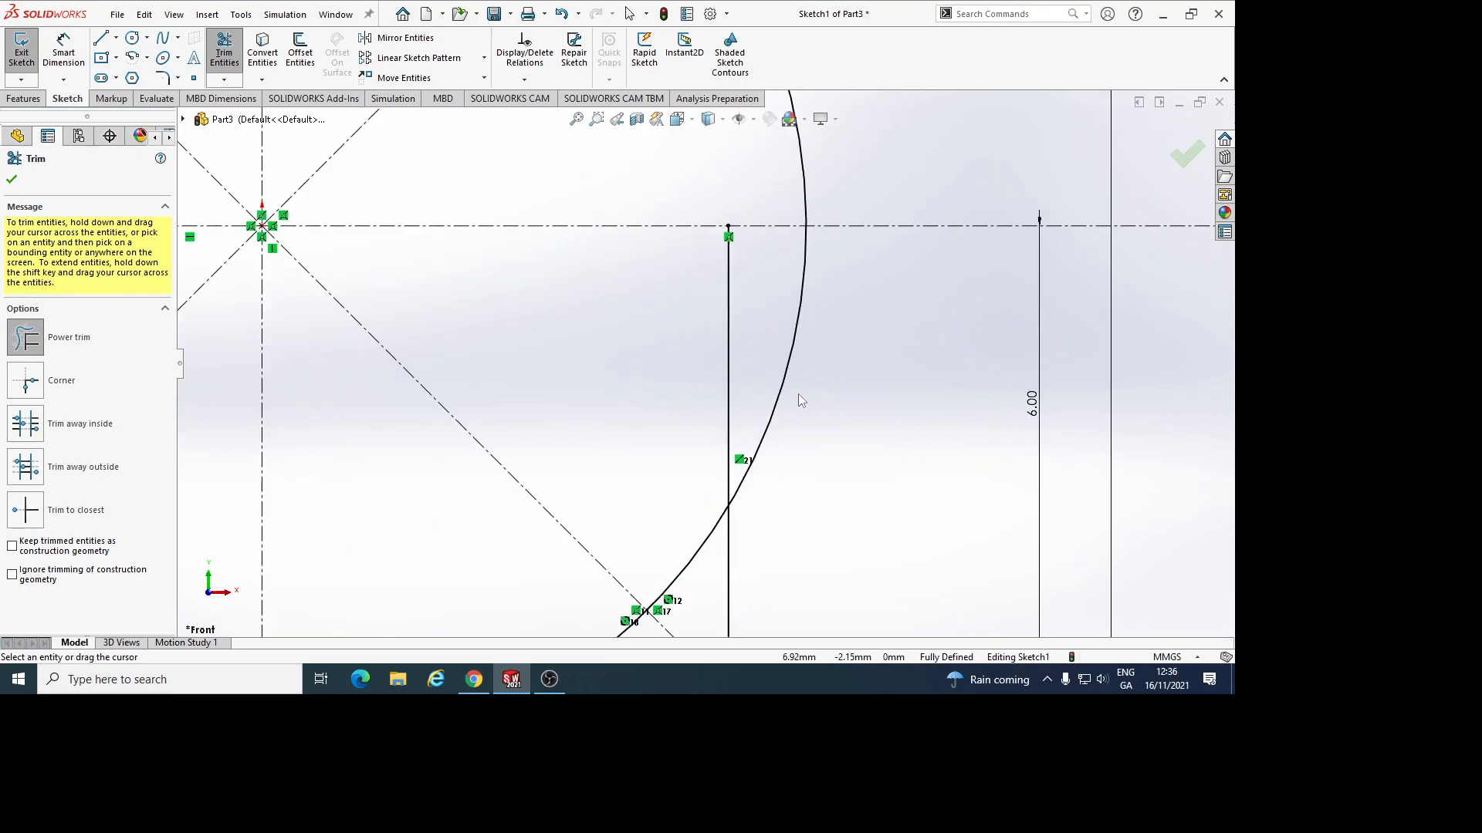
left_click_drag(711, 401, 733, 394)
left_click_drag(660, 509, 676, 585)
scroll(695, 371, "up", 3)
scroll(641, 432, "down", 3)
mouse_move(645, 421)
left_mouse_down()
mouse_move(679, 463)
mouse_move(530, 456)
mouse_move(512, 489)
left_mouse_up()
left_click_drag(345, 461, 339, 503)
scroll(335, 432, "up", 5)
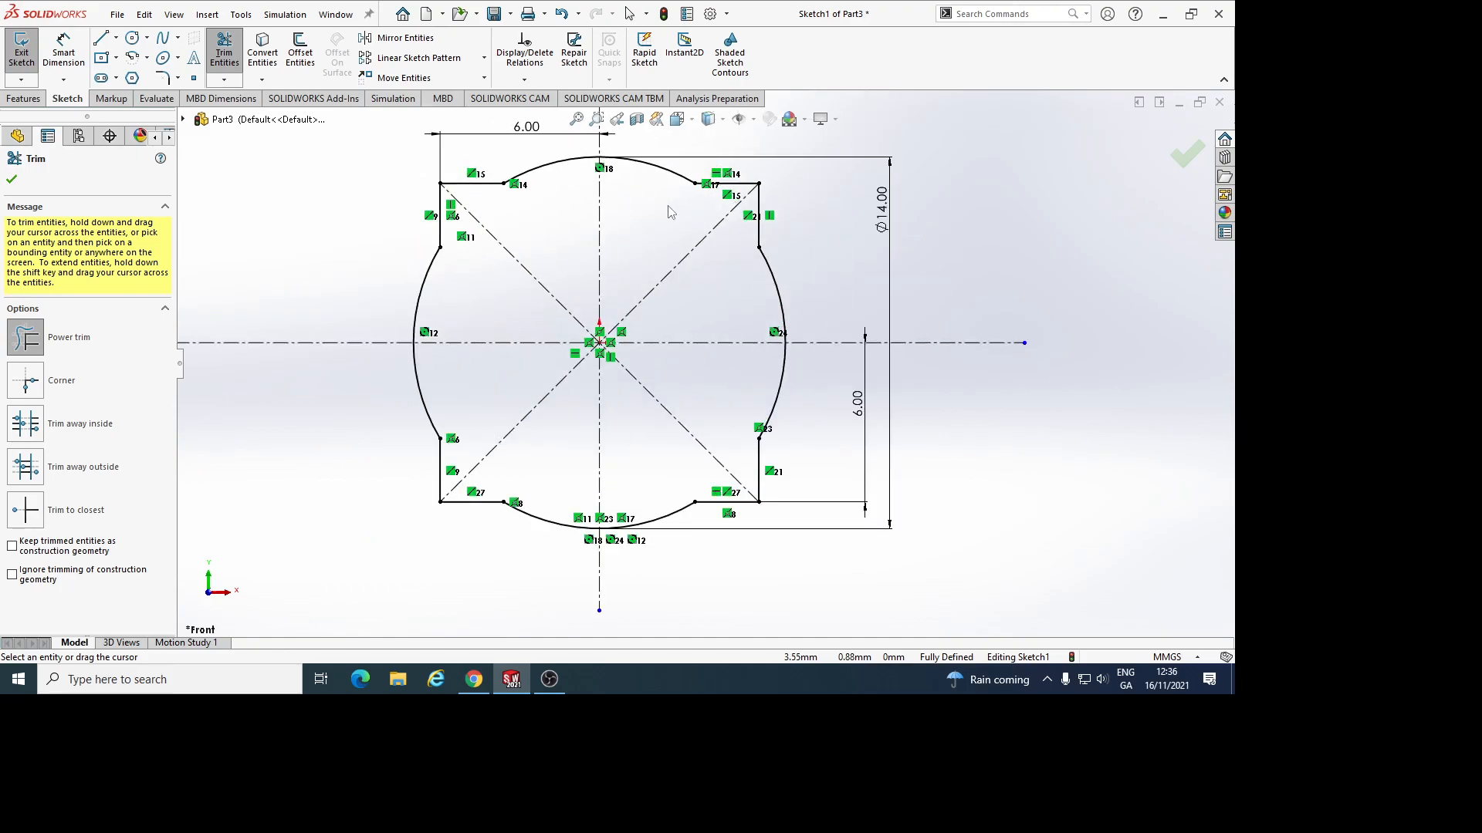
left_click(11, 180)
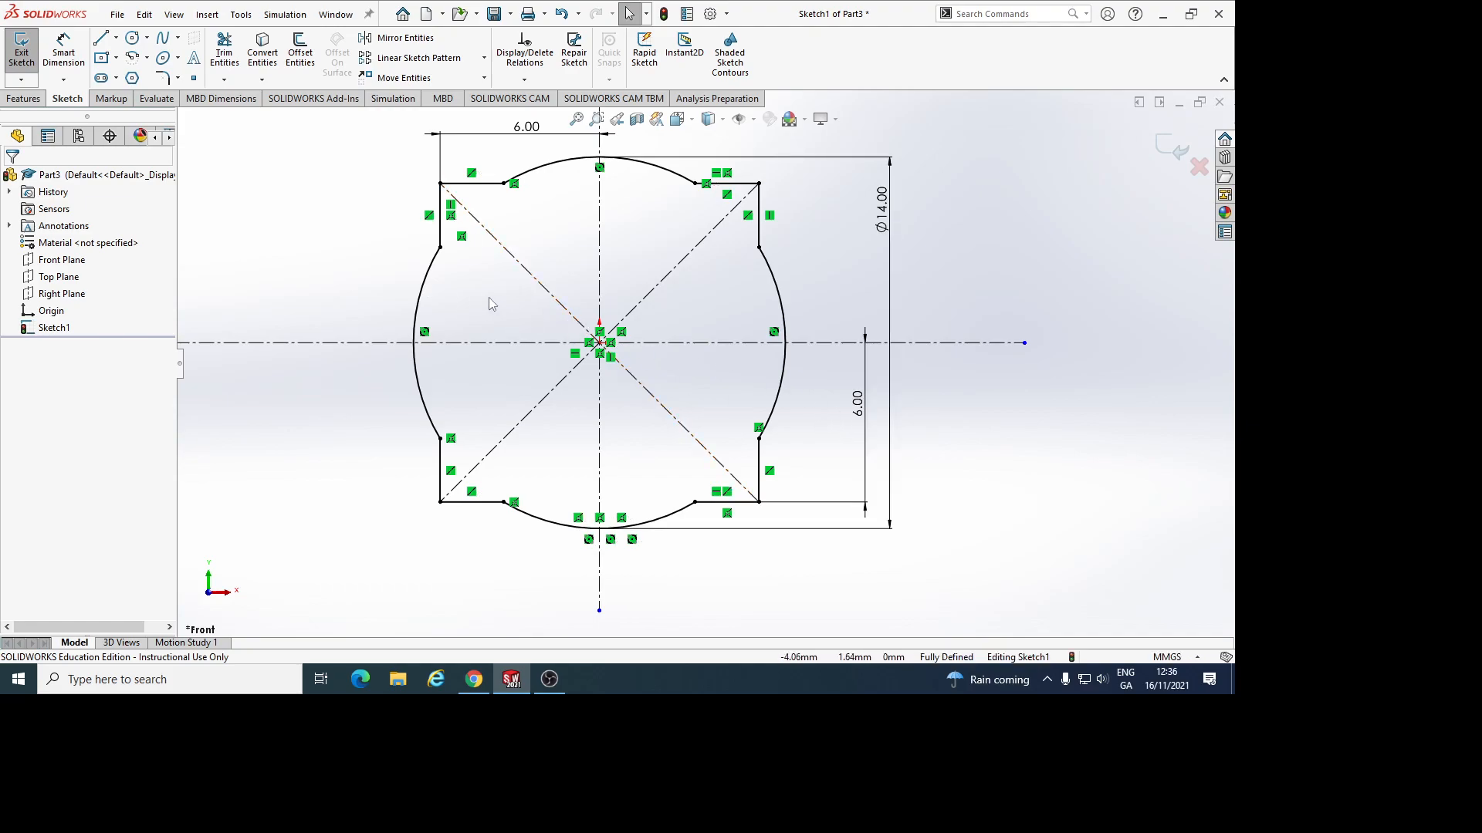
Draw a circle of about 0.9 mm radius centred on the diagonal construction line near the profile's upper-left corner
left_click(132, 38)
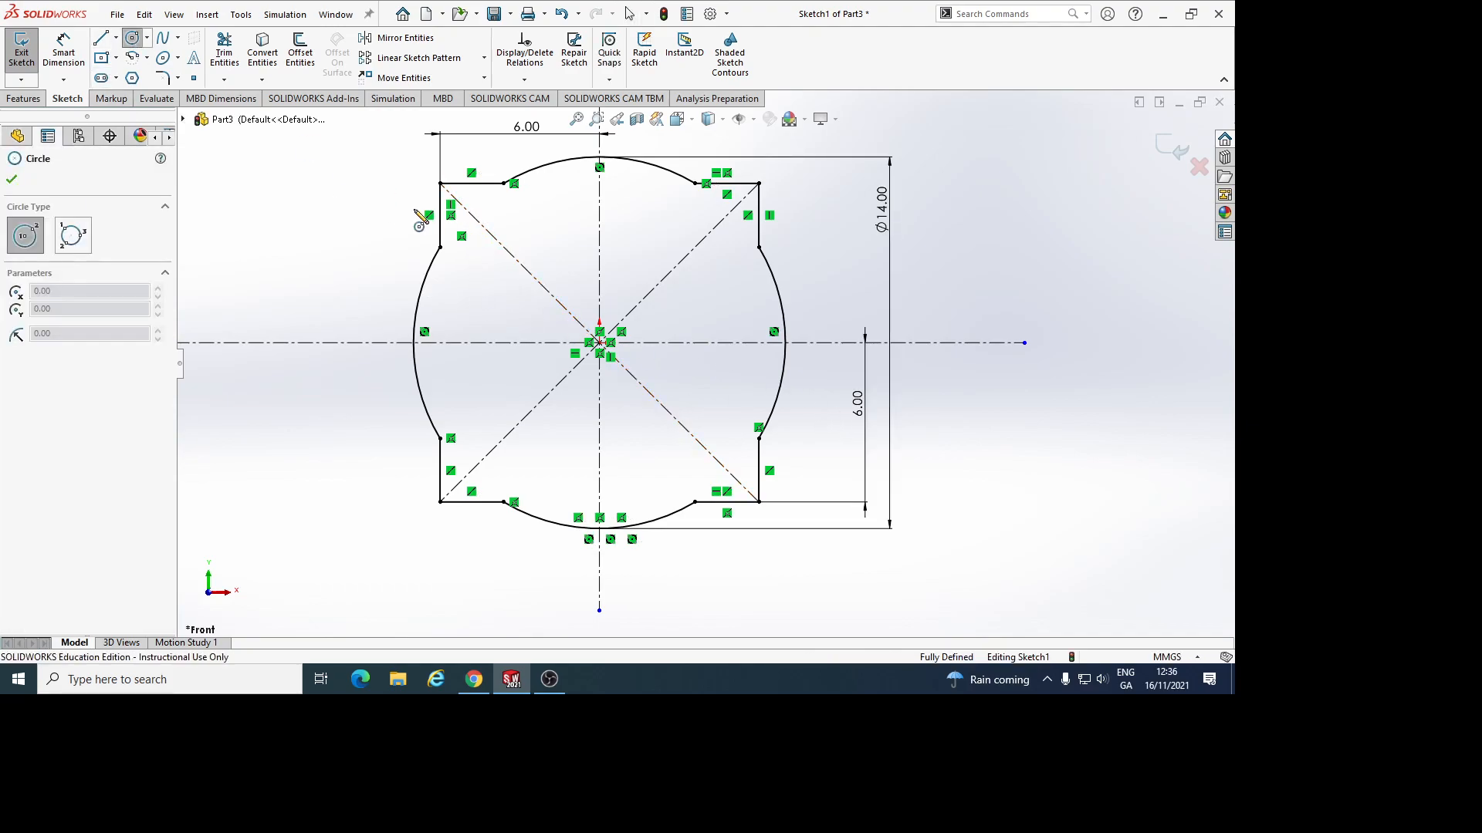
left_click(471, 215)
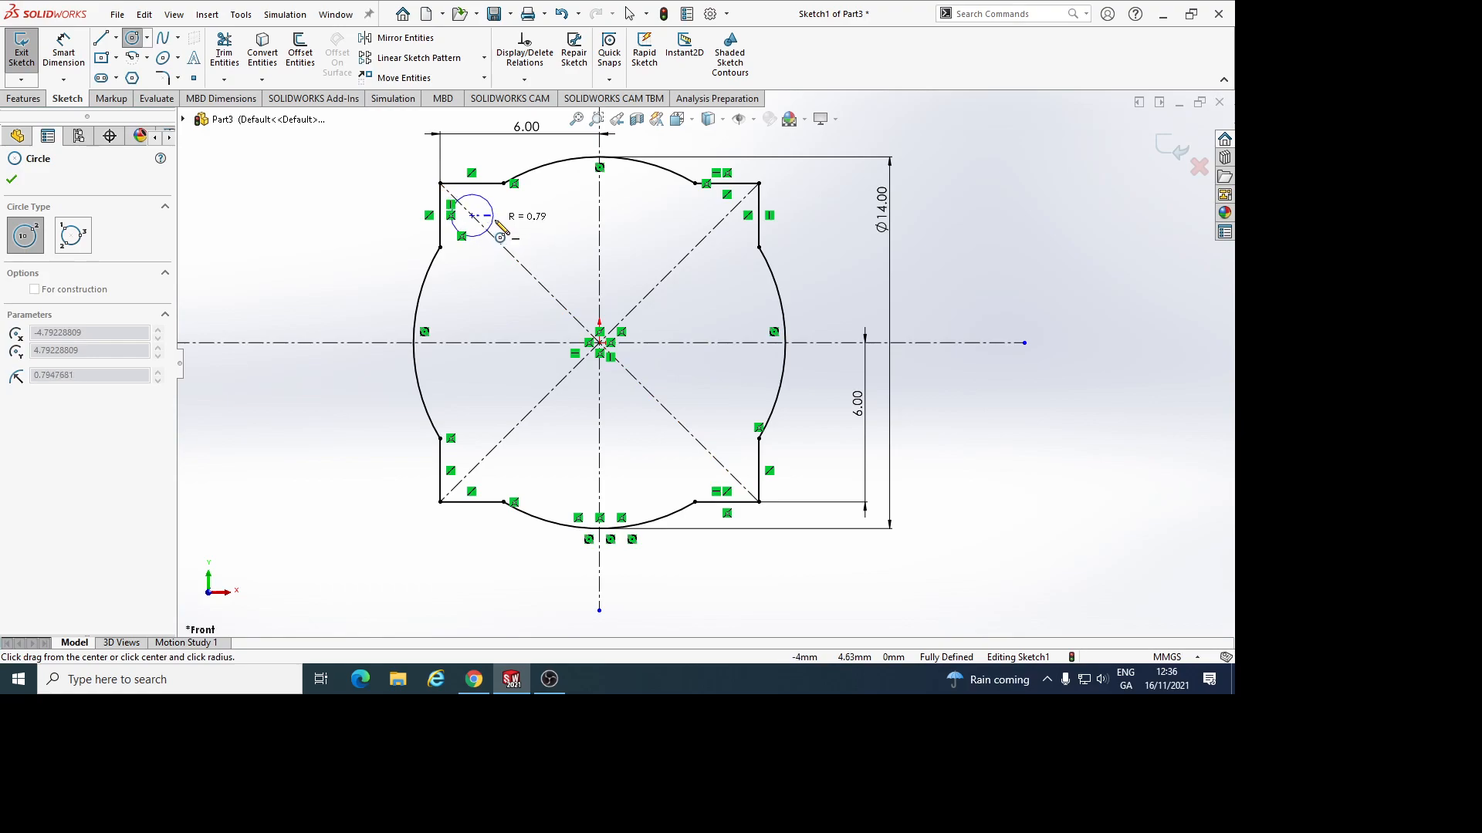
left_click(498, 227)
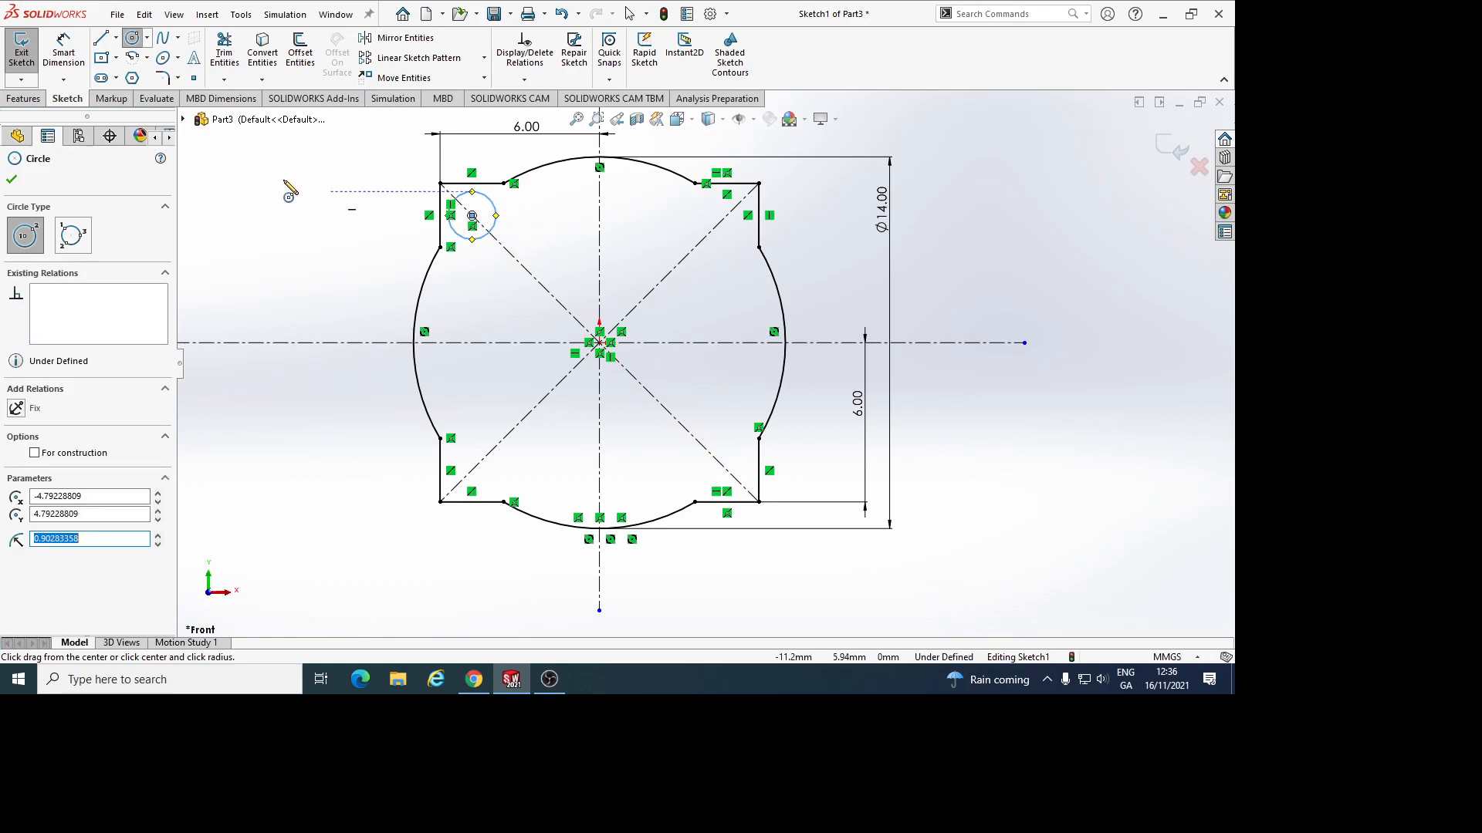
Dimension the distance from the small circle's centre to the square's left side as 1 mm
left_click(68, 53)
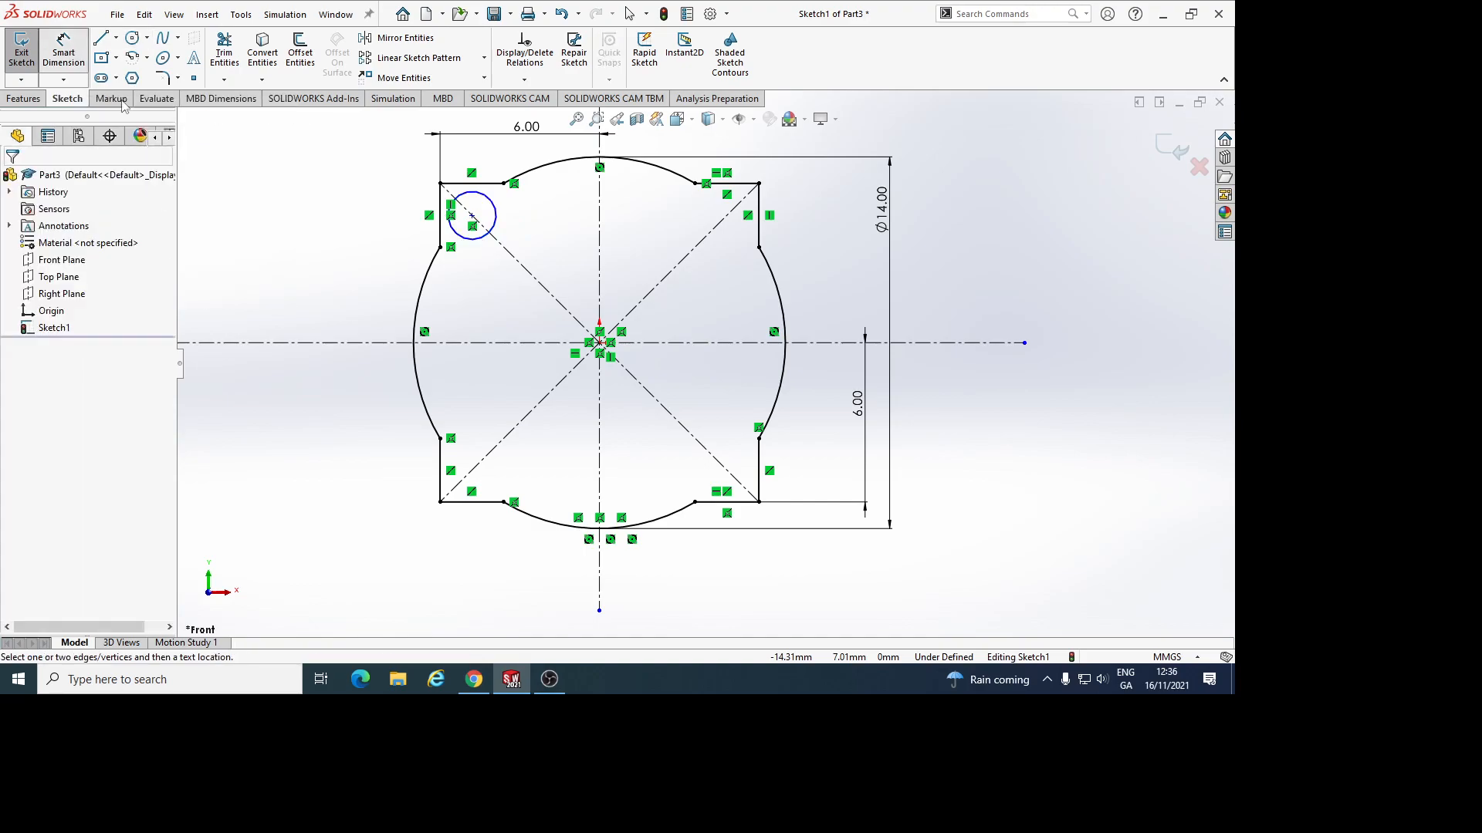
left_click(472, 217)
left_click(441, 232)
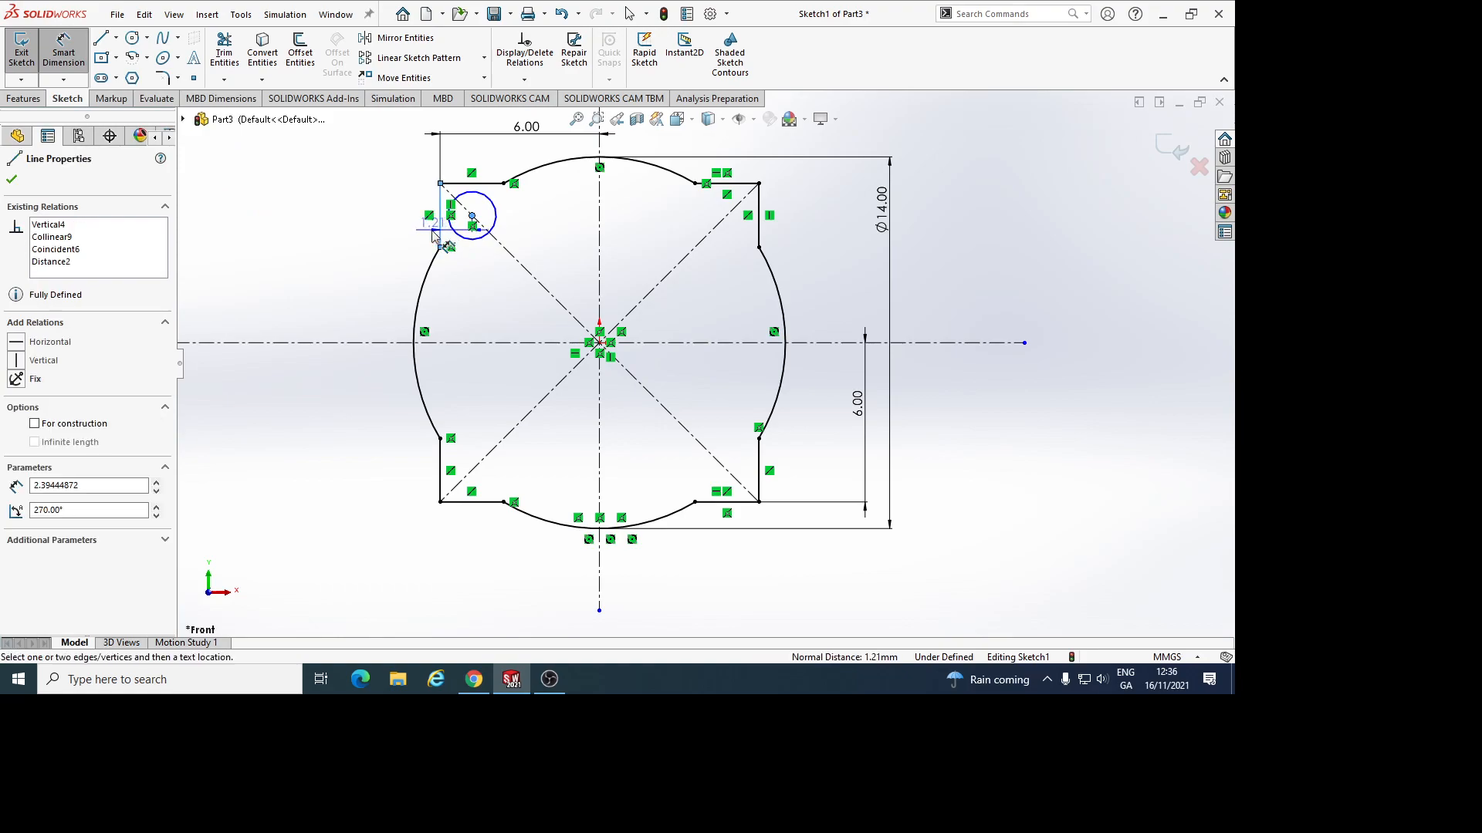
left_click(374, 223)
type("1")
key("Return")
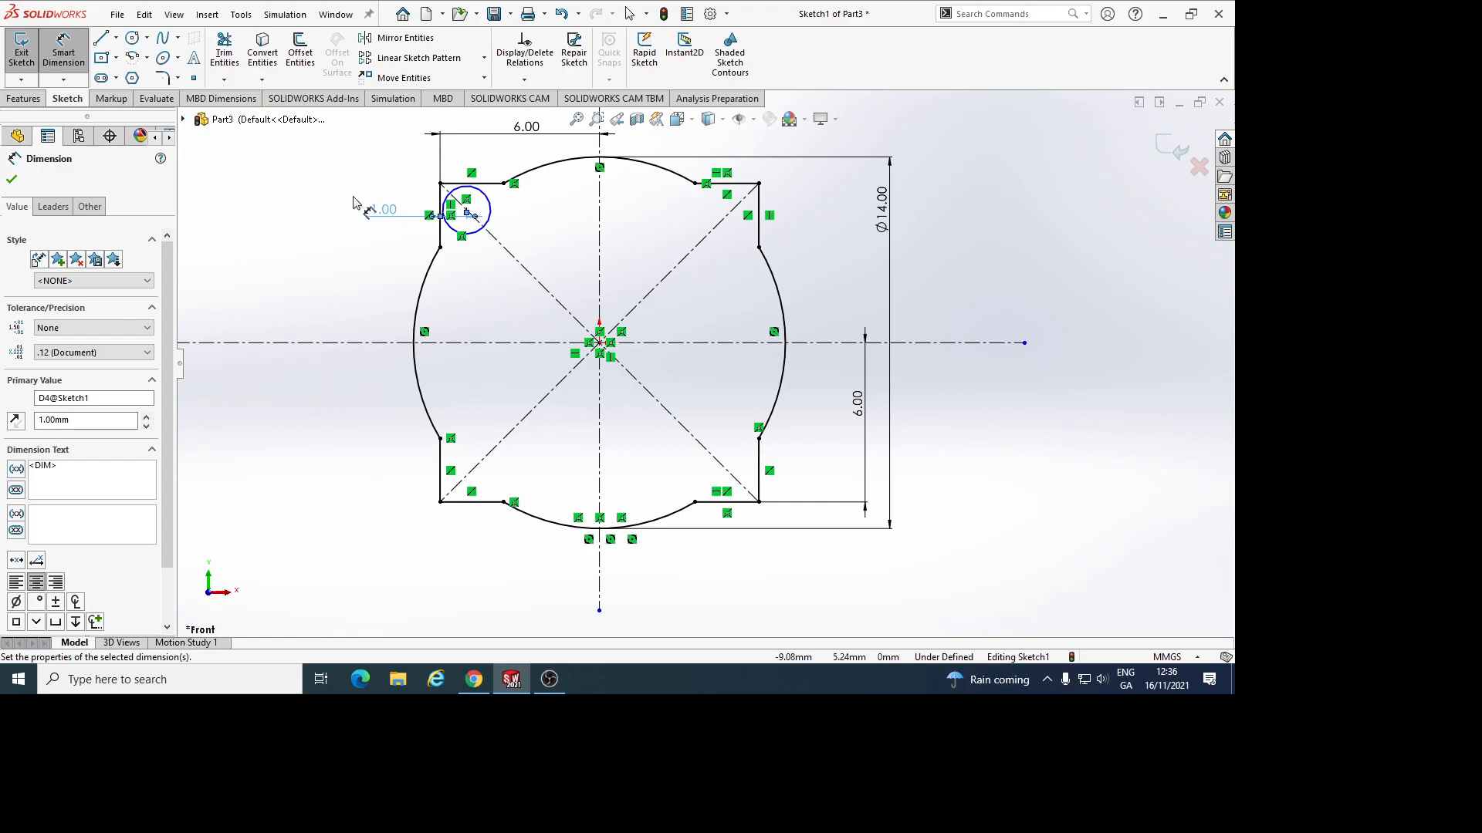
Dimension the small upper-left circle's diameter as 1.2 mm
left_click(492, 218)
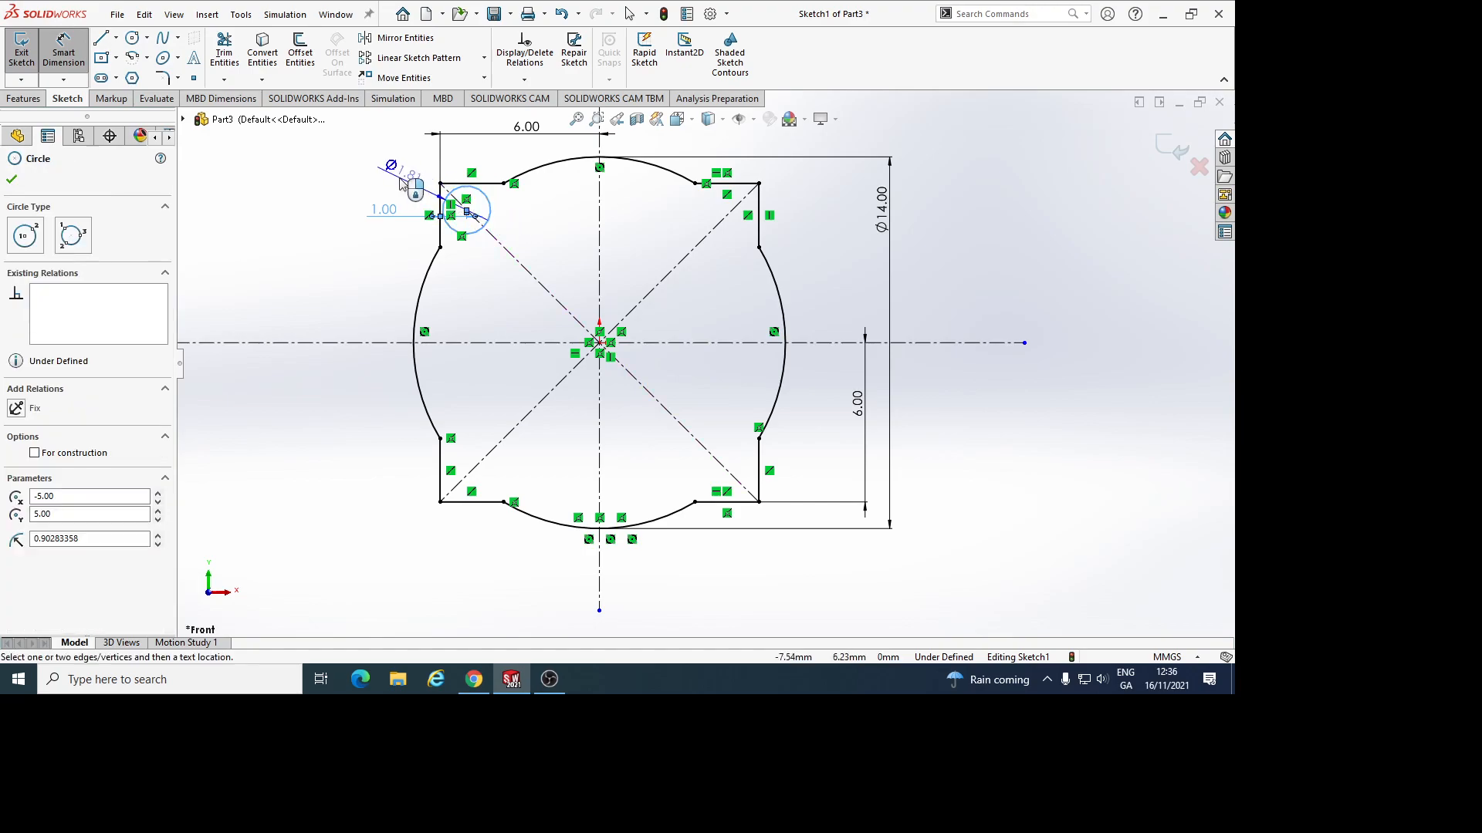
left_click(400, 184)
type("1.5")
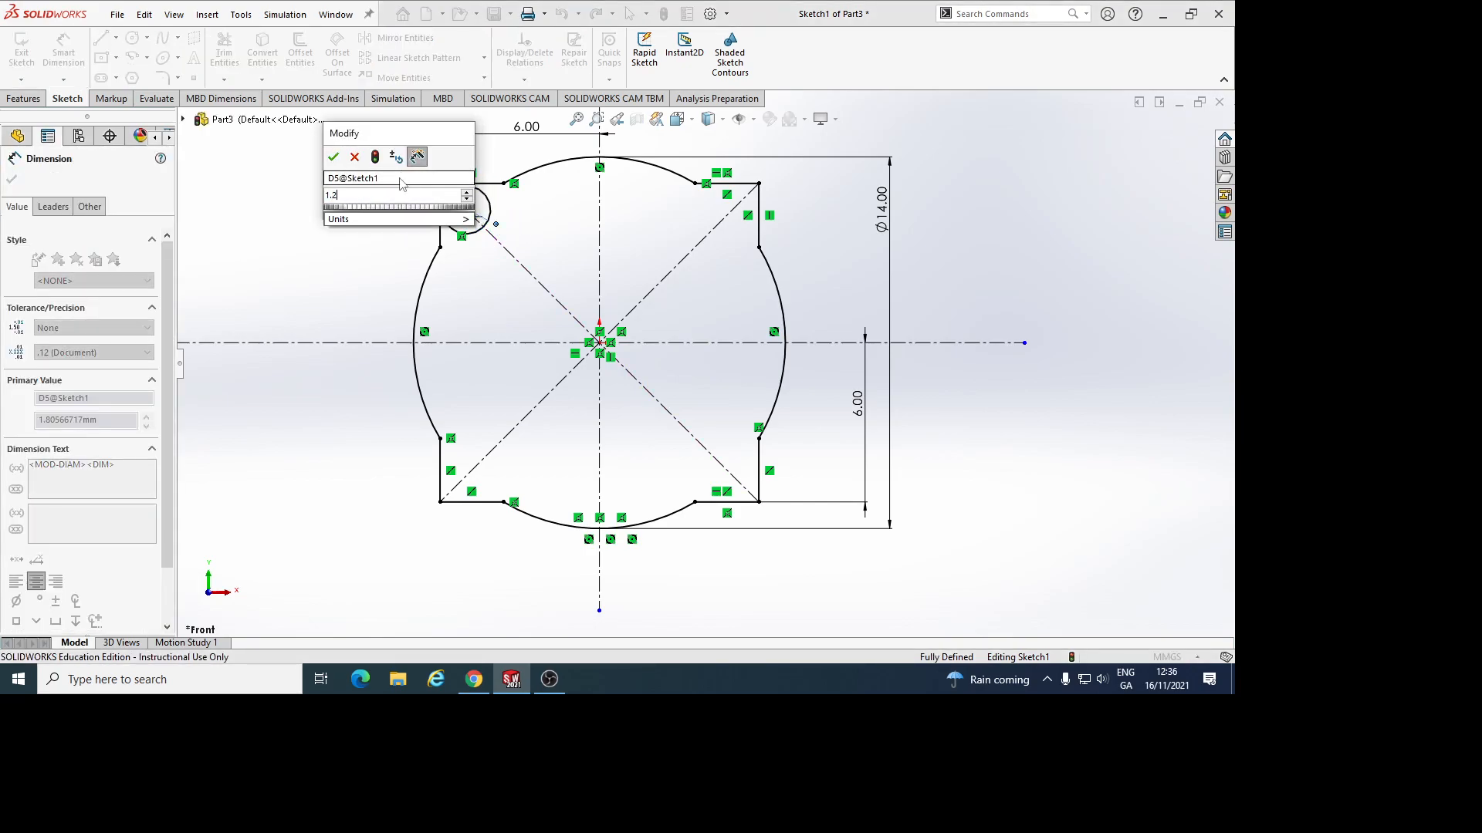
key("Return")
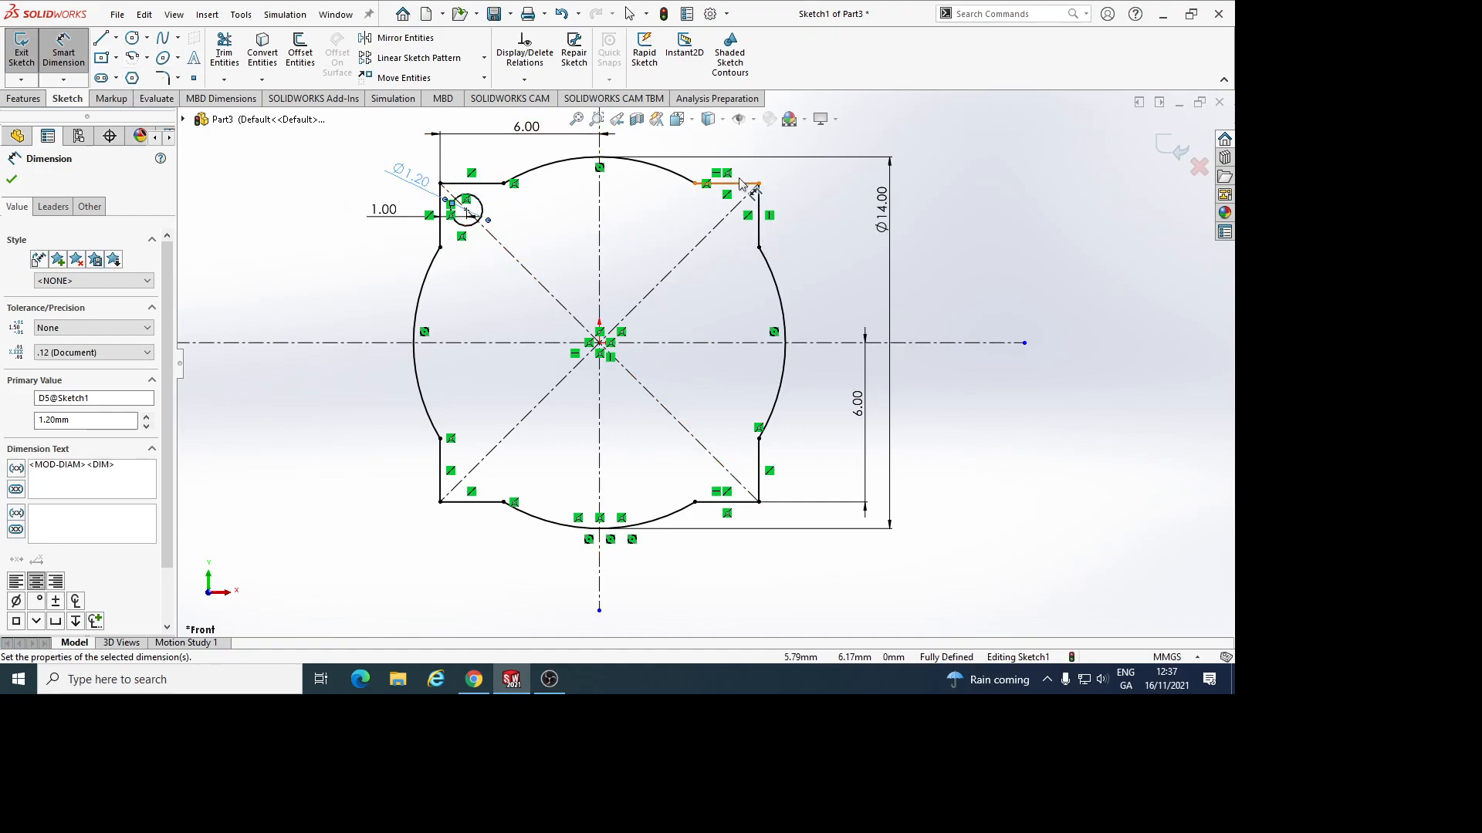
Draw a circle of about 0.6 mm radius centred on the diagonal construction line near the profile's upper-right corner
left_click(132, 38)
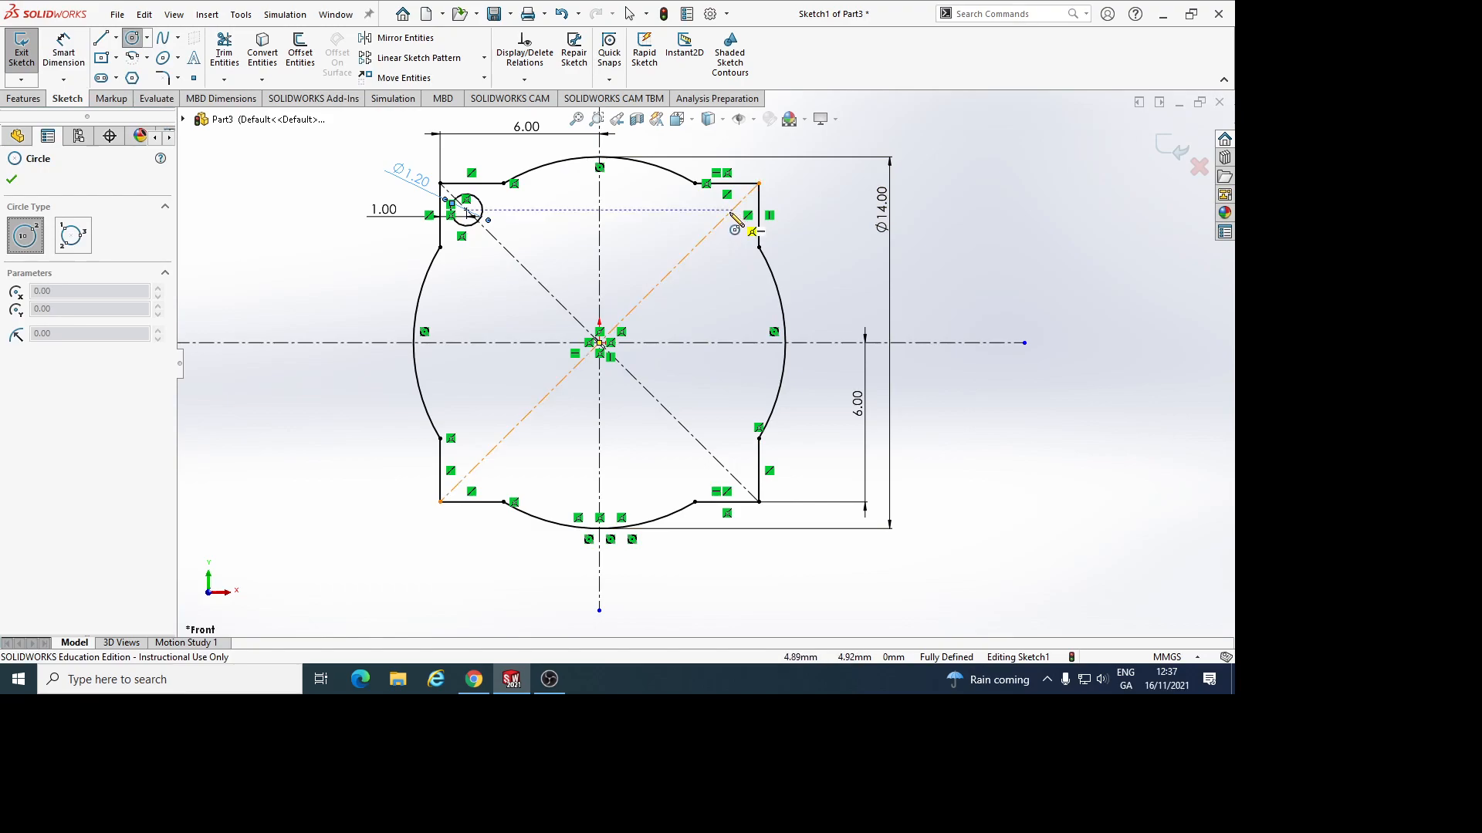
left_click_drag(726, 215, 738, 227)
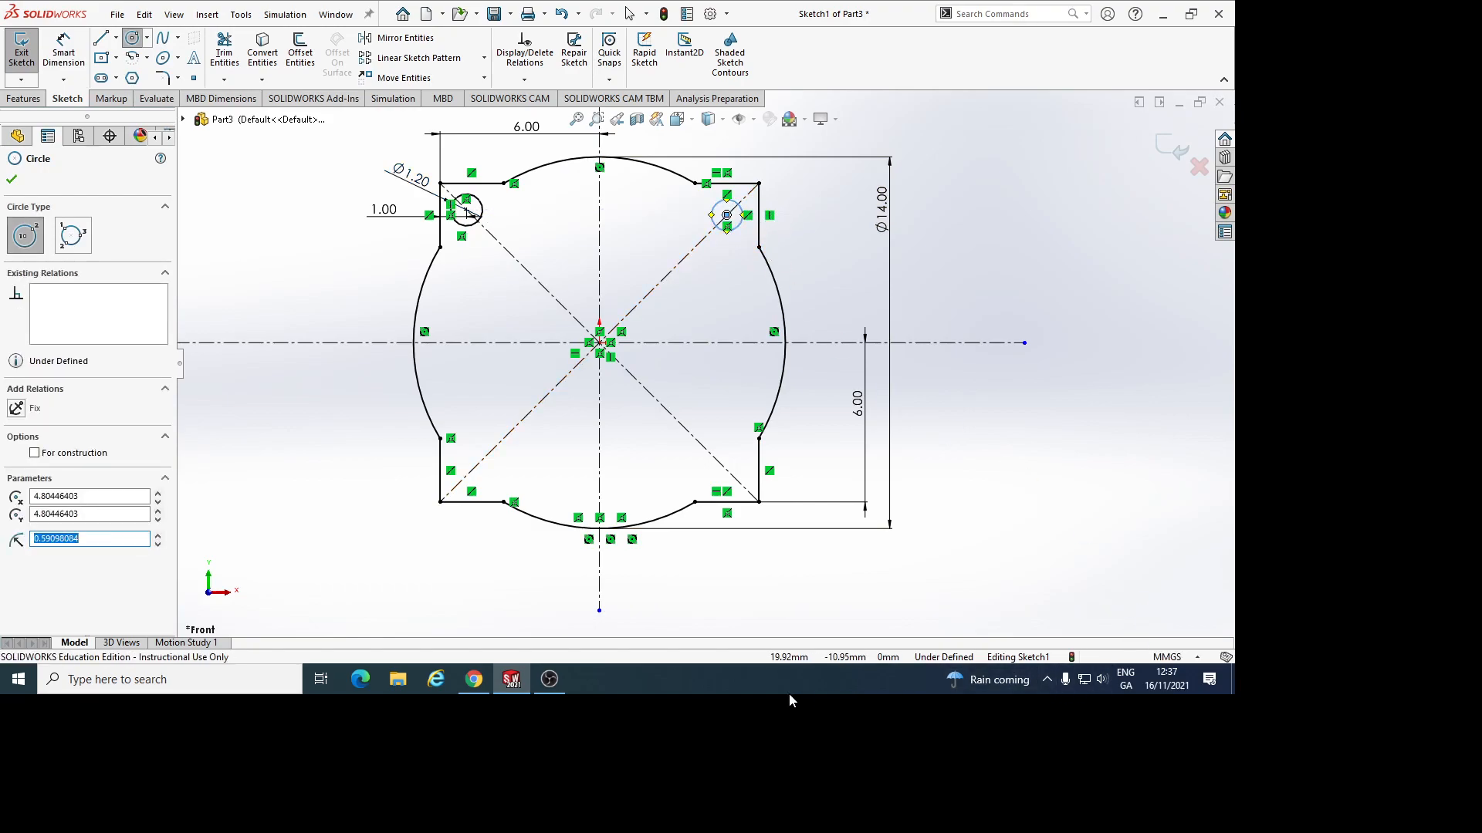
left_click(550, 679)
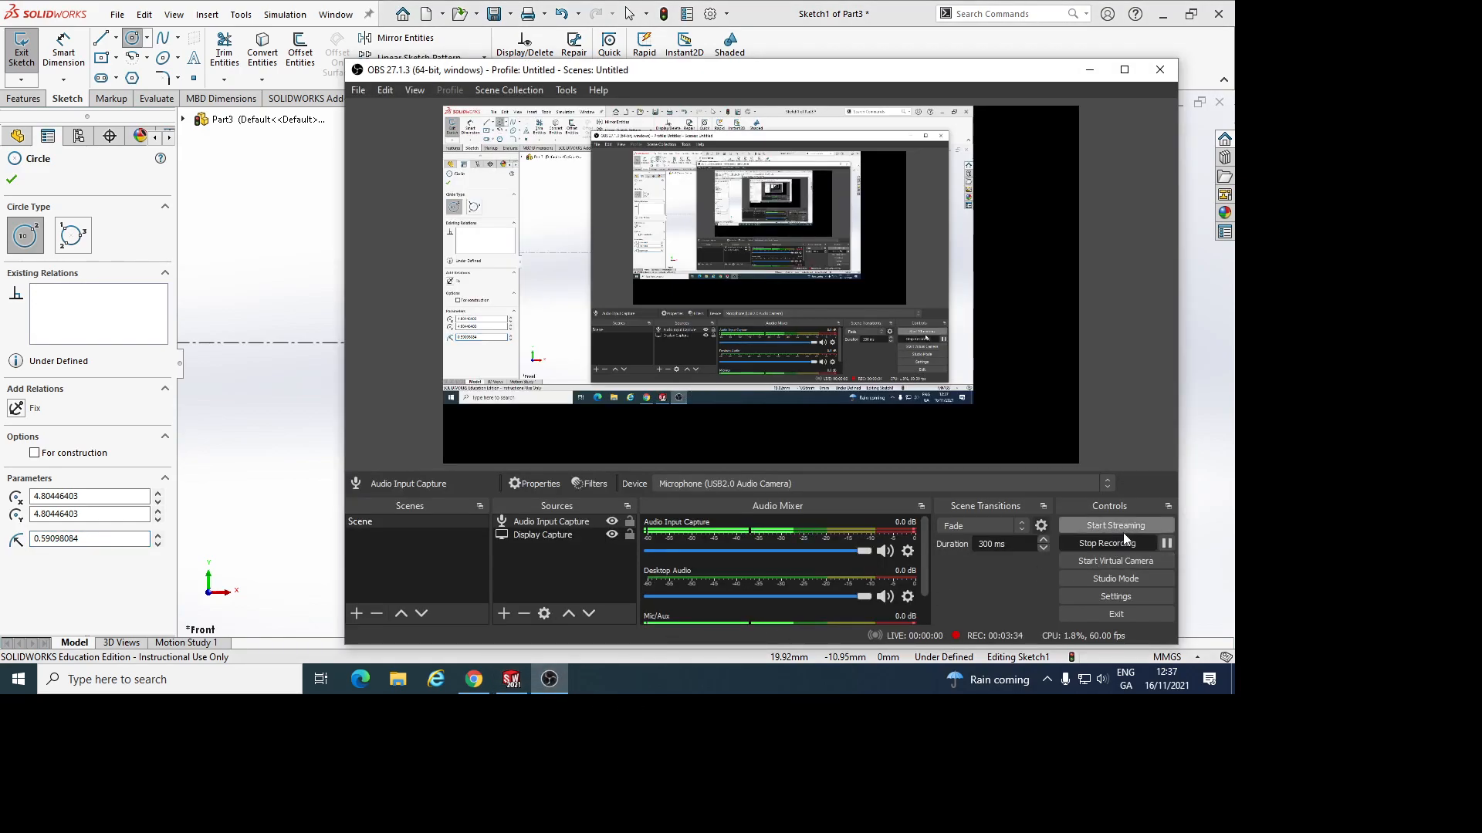